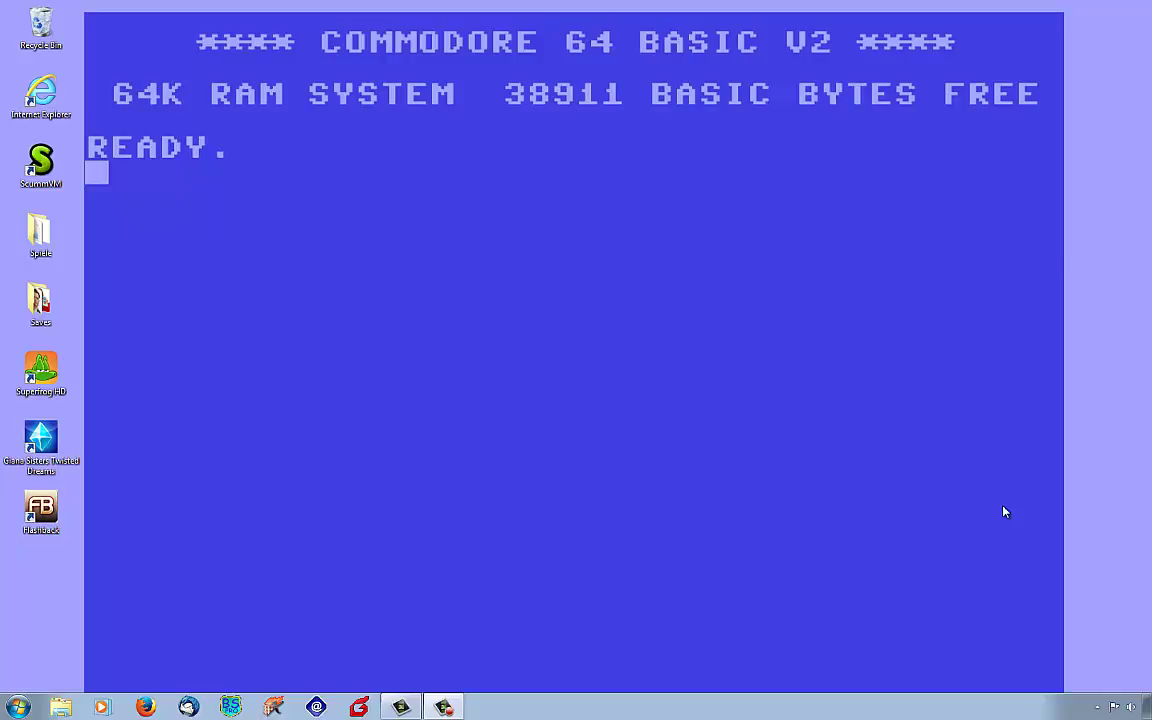
click(532, 366)
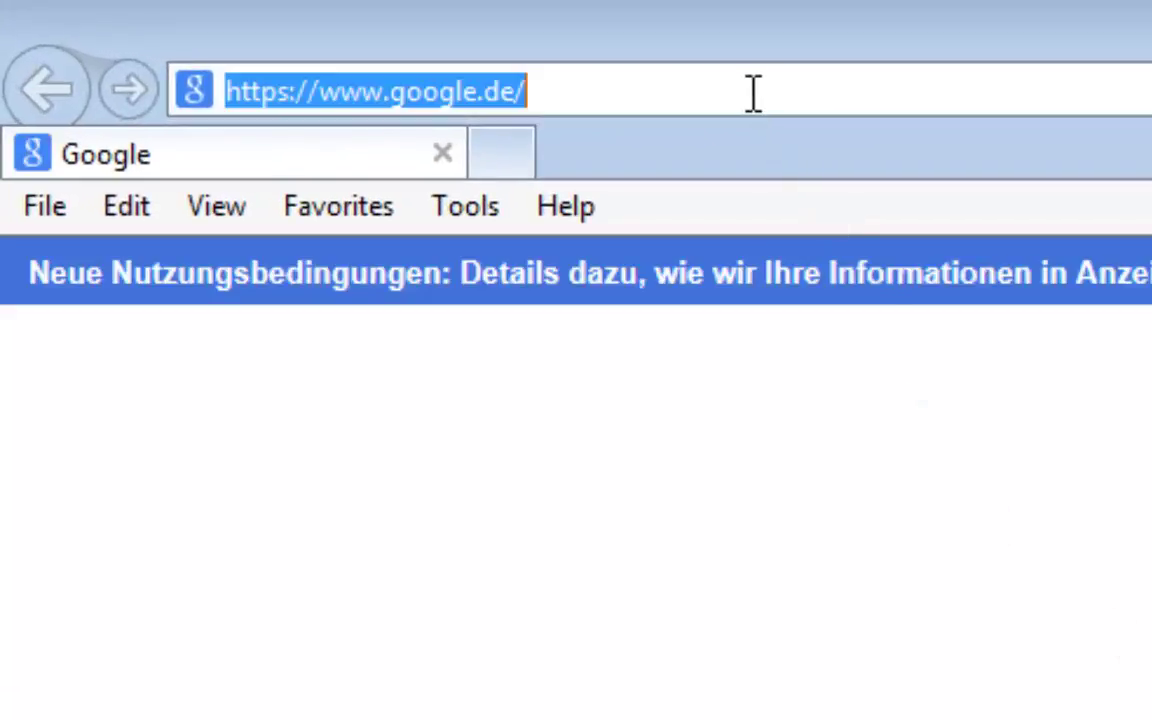
text(www.gamedoctorpc)
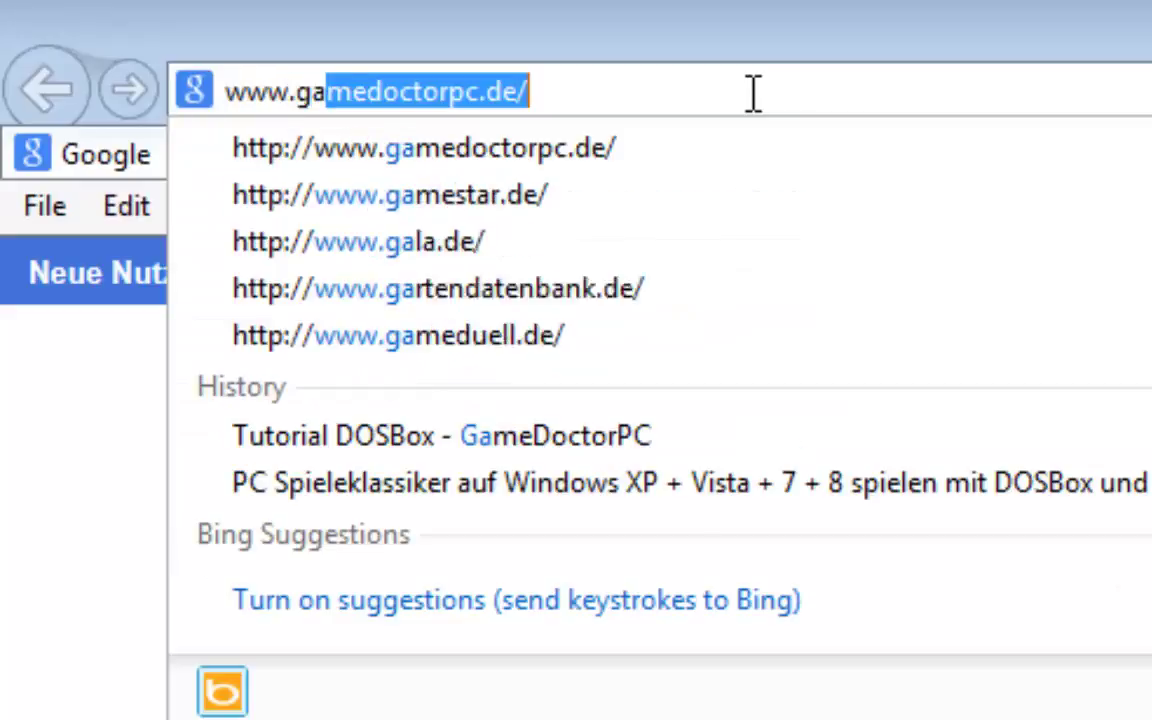
text(.)
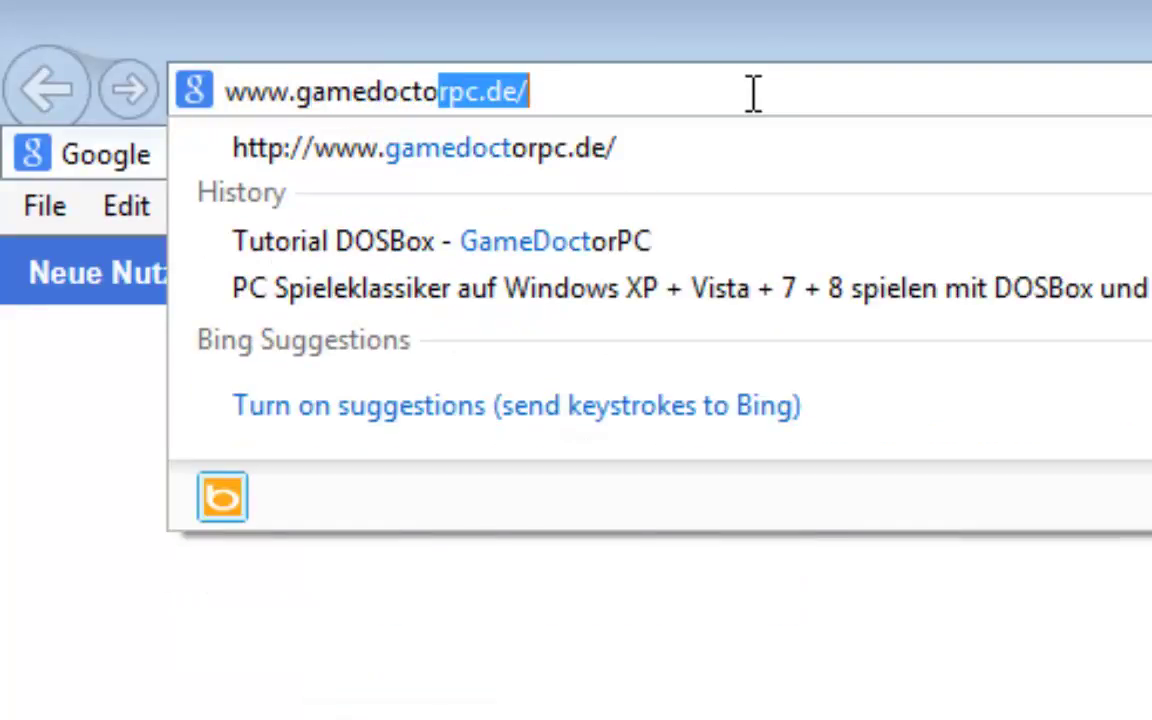
key(Return)
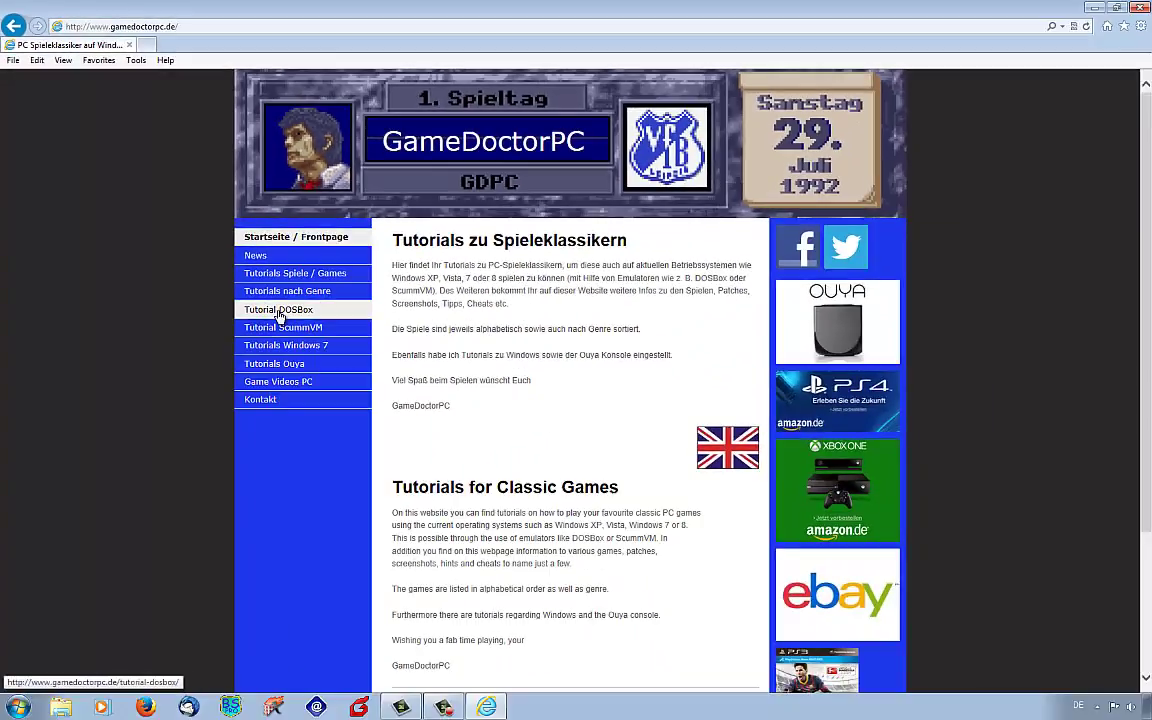
click(279, 311)
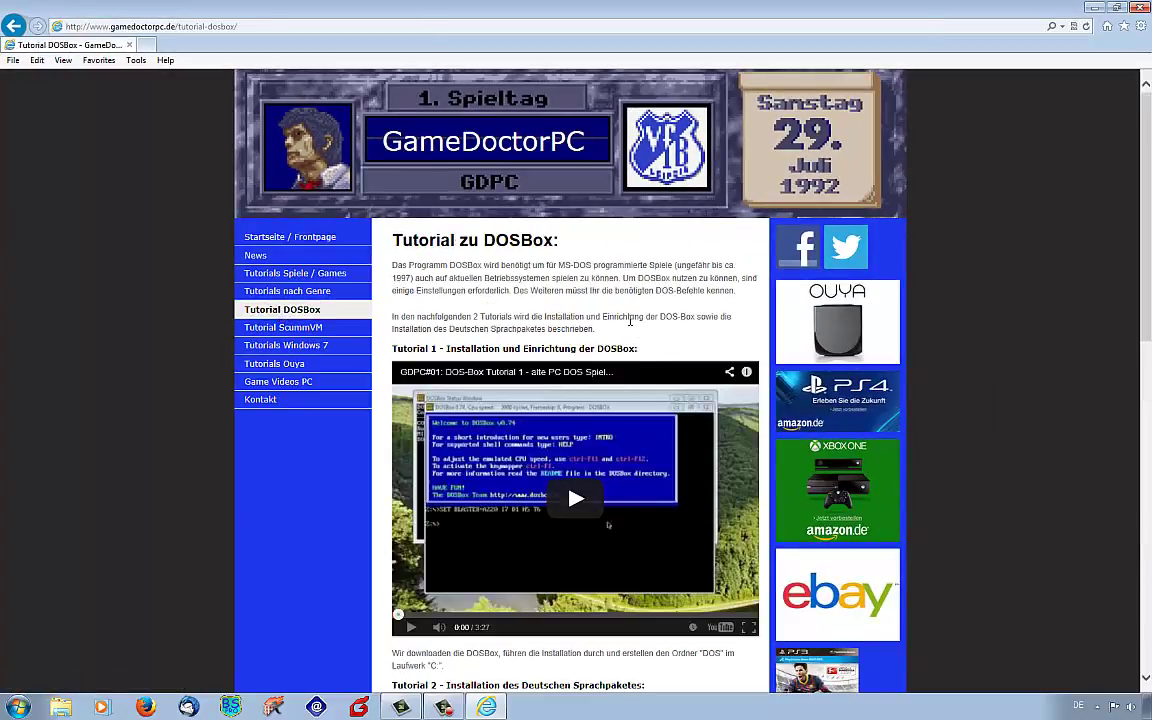
Follow the DOSBox link at the end of the tutorial and browse the lists on the DOSBox download page.
scroll(630, 316, down, 10)
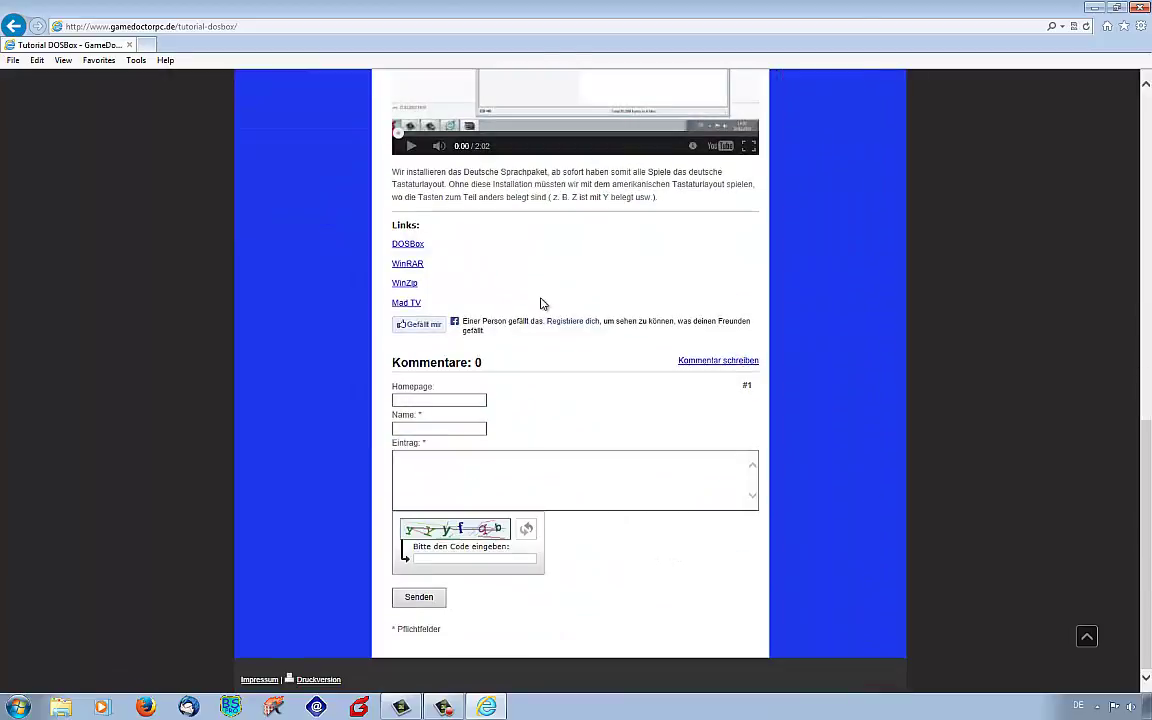
click(413, 245)
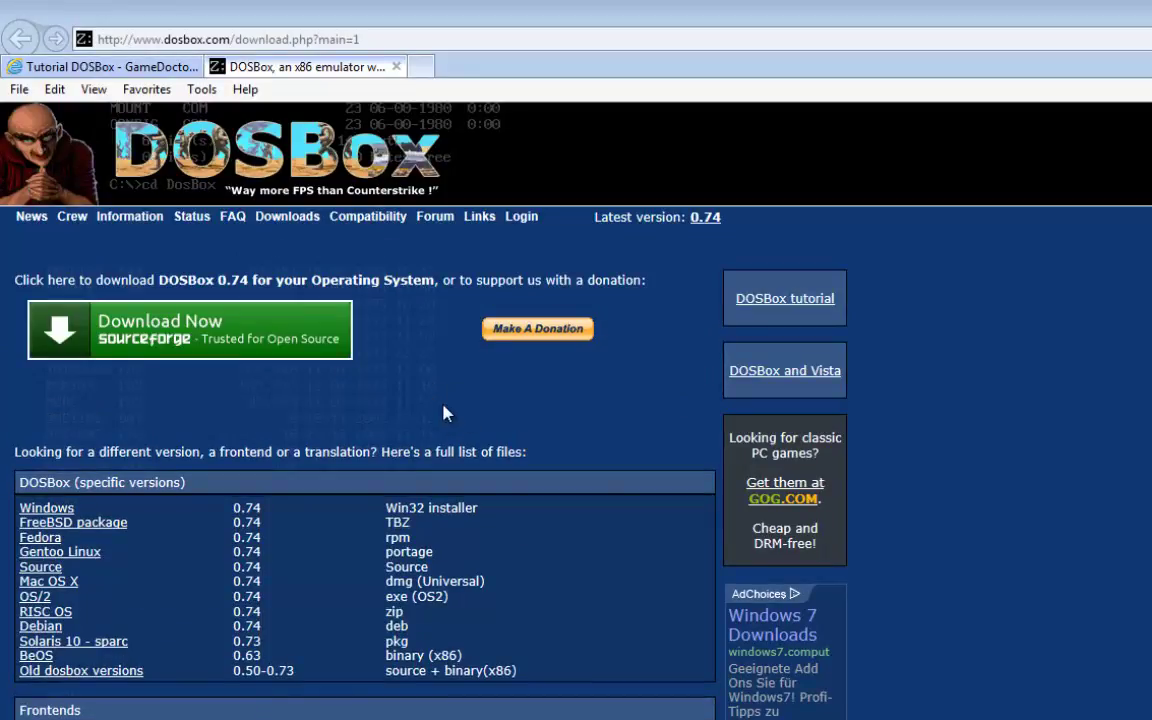
scroll(341, 645, down, 5)
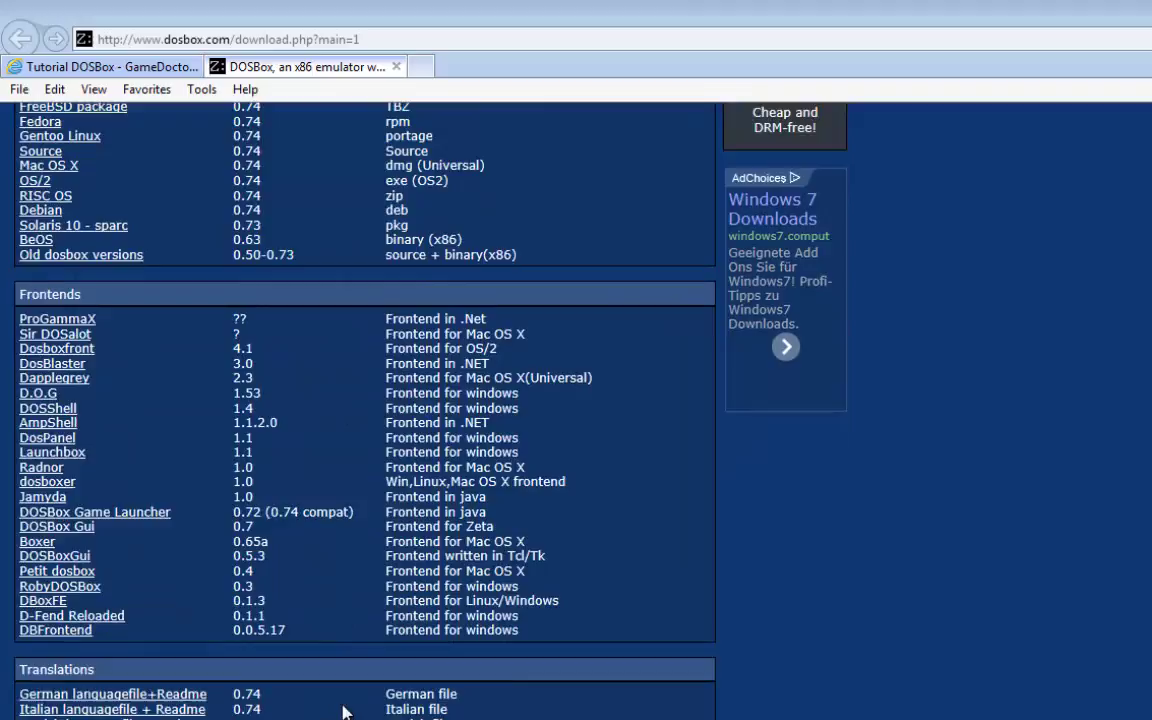
scroll(301, 604, up, 4)
scroll(277, 541, up, 1)
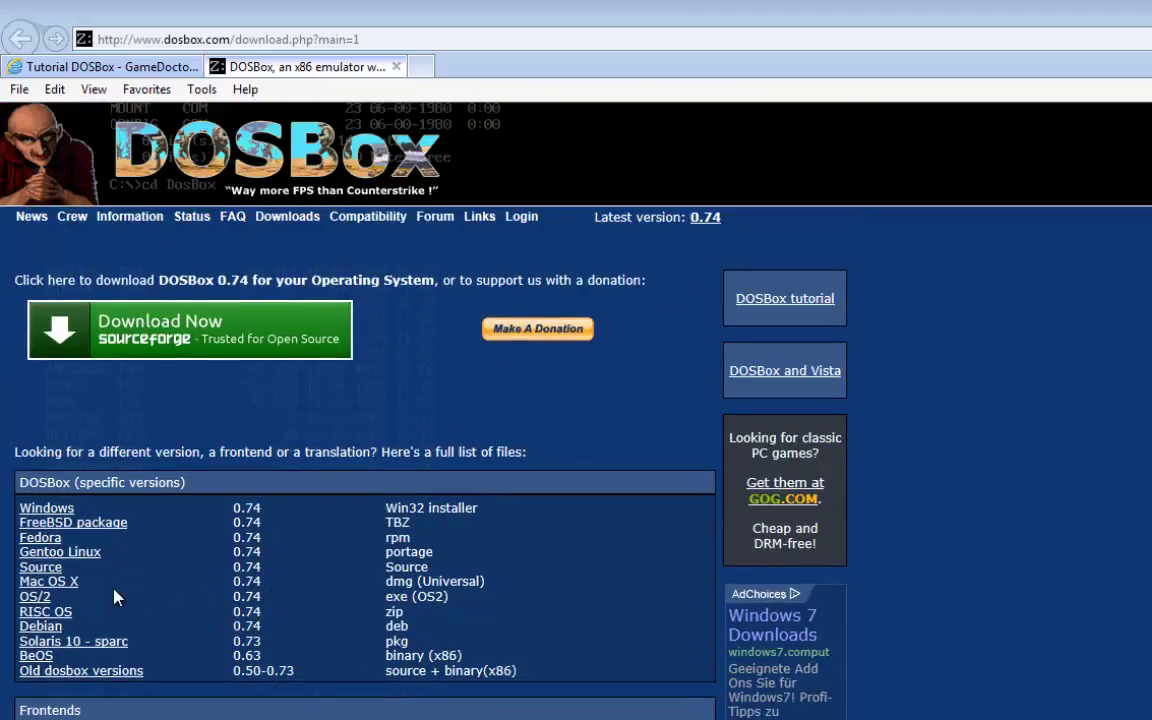
scroll(314, 586, down, 3)
scroll(314, 586, up, 3)
Download the Windows version of DOSBox 0.74 and save DOSBox0.74-win32-installer to the Downloads folder.
click(59, 512)
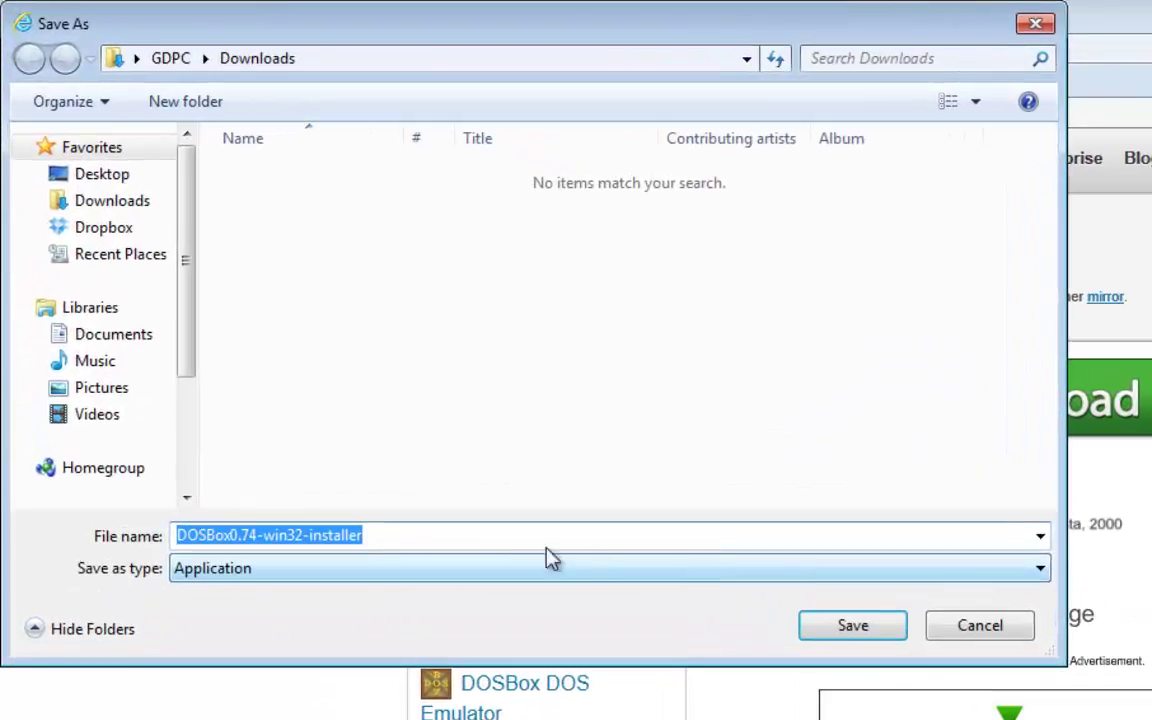
click(75, 170)
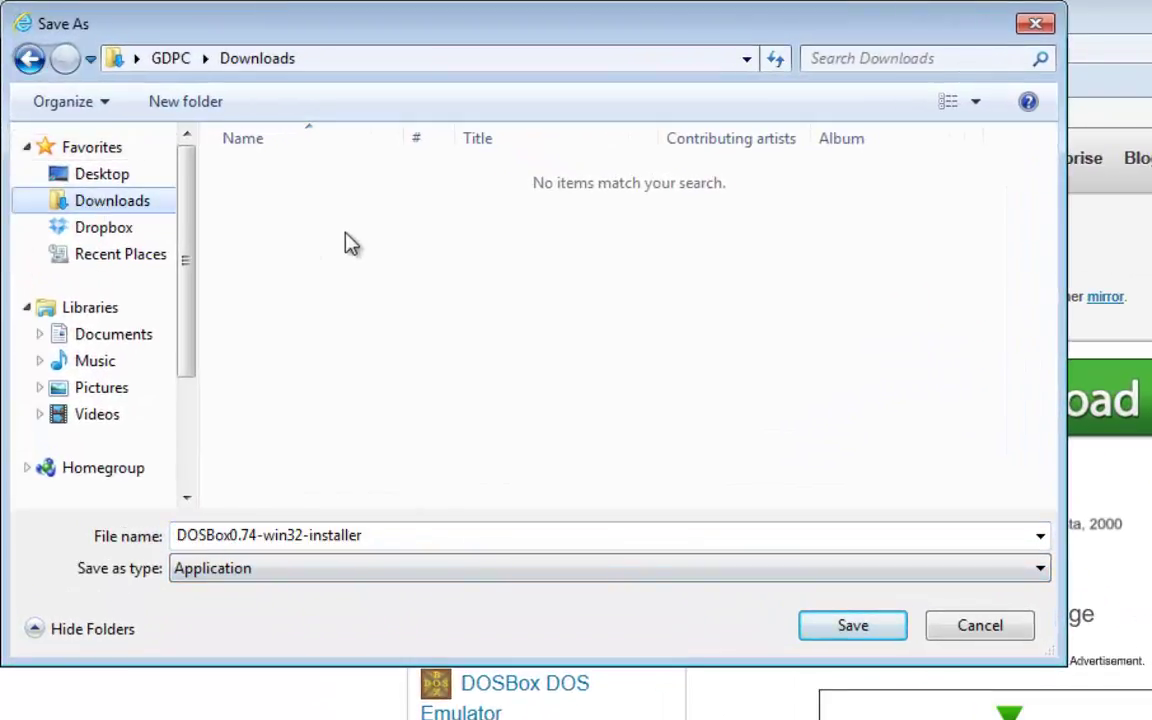
click(823, 640)
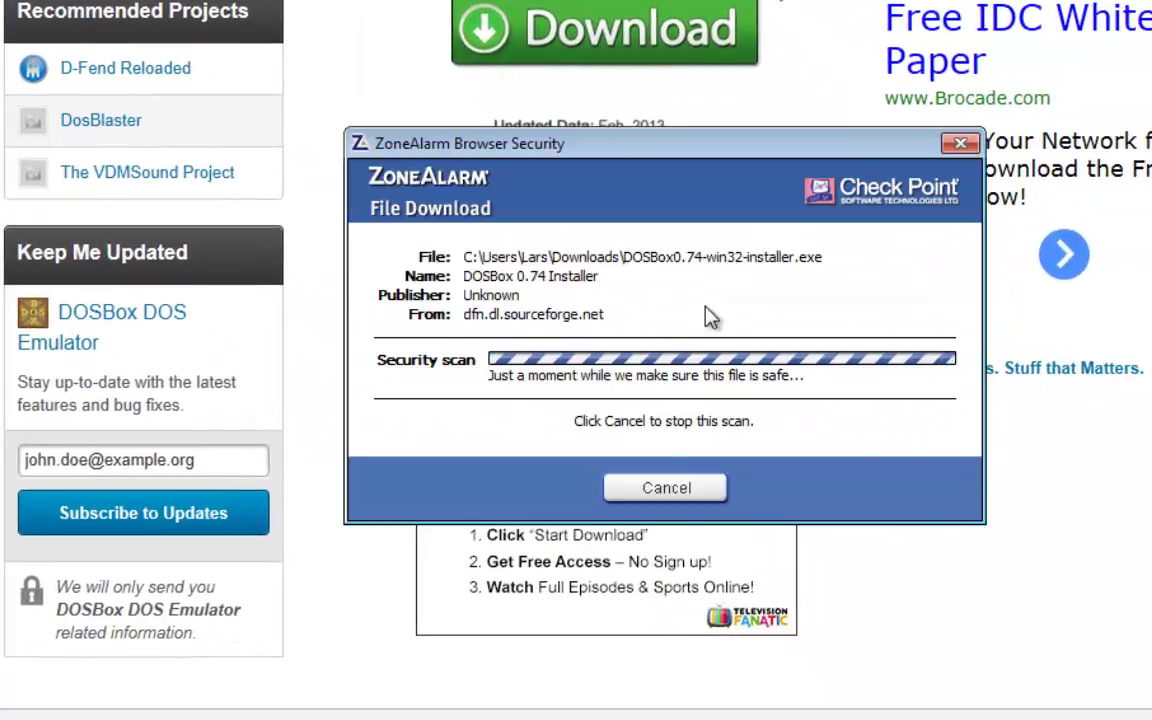
Run the downloaded installer and install DOSBox with core files and desktop shortcut to C:\Program Files\DOSBox-0.74.
click(632, 518)
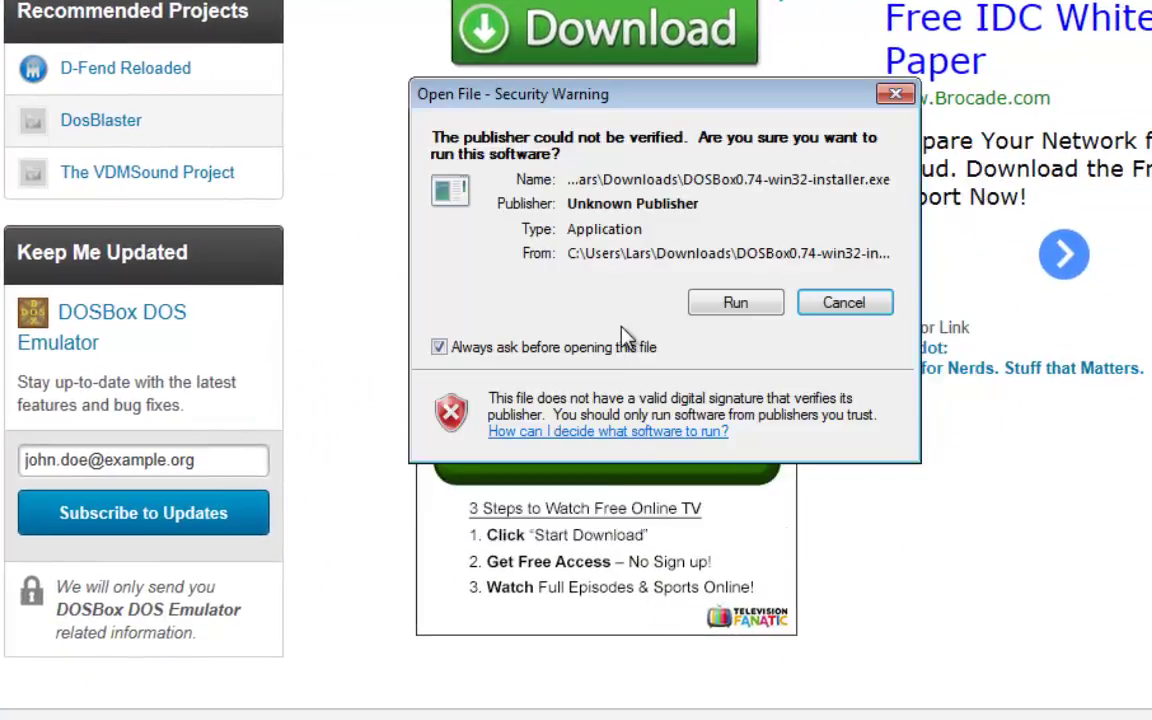
click(735, 305)
click(855, 428)
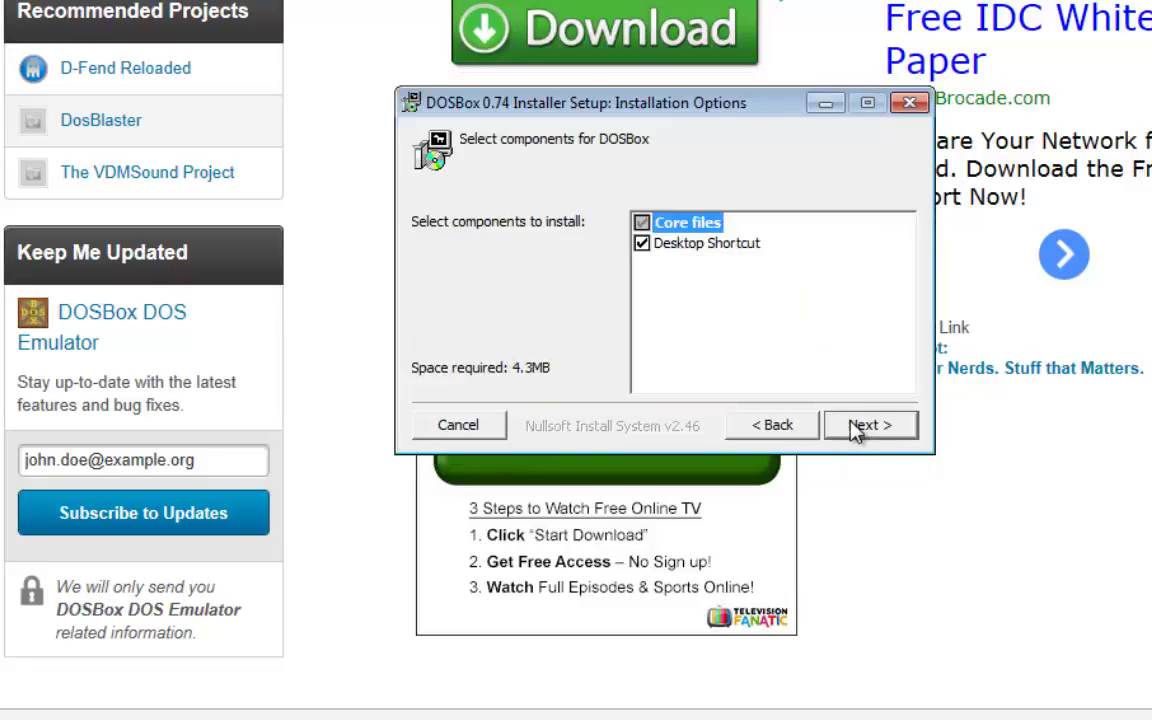
click(867, 433)
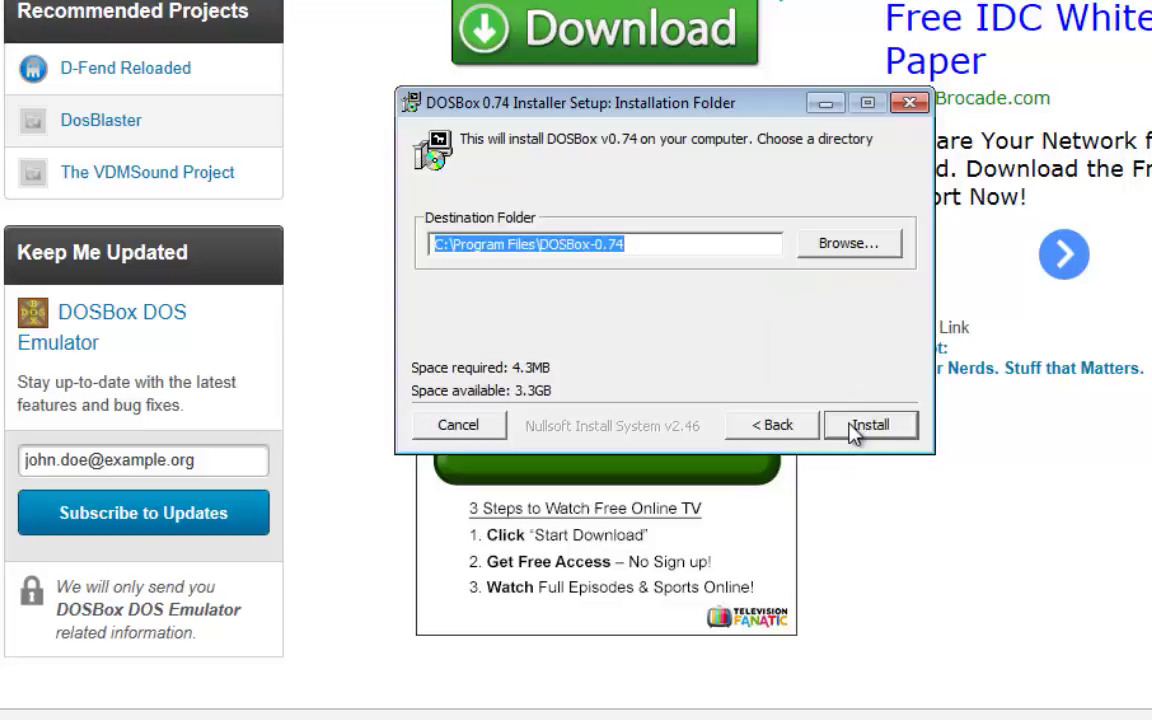
click(862, 431)
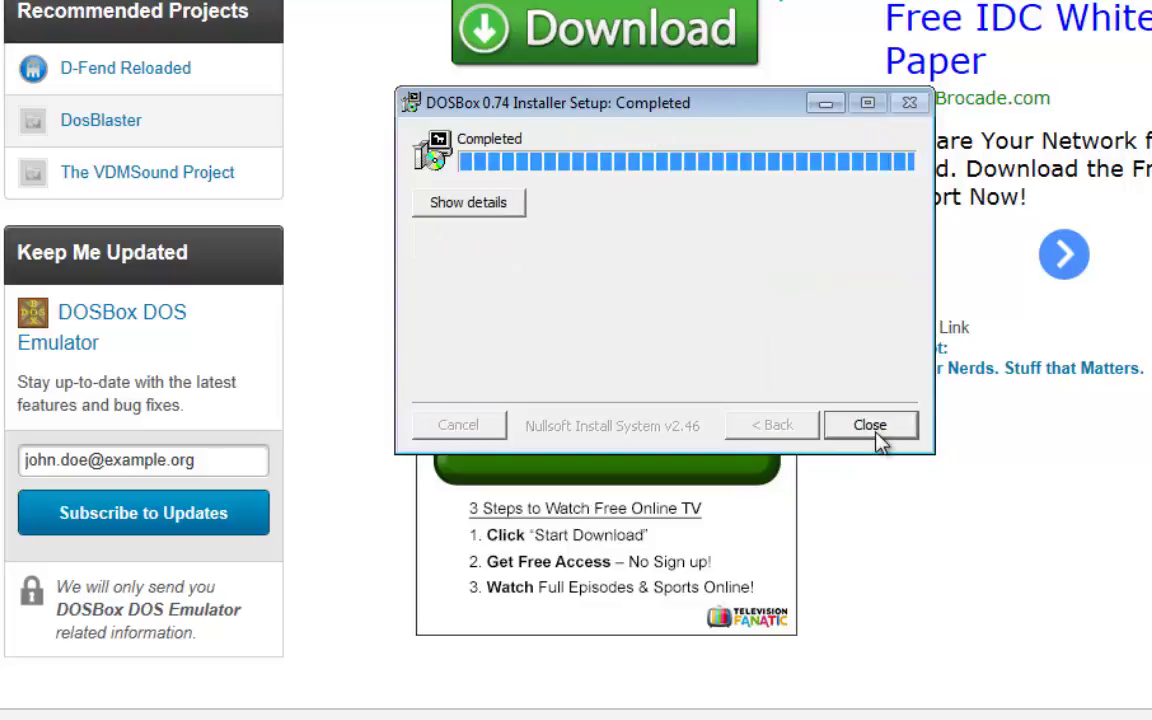
click(872, 430)
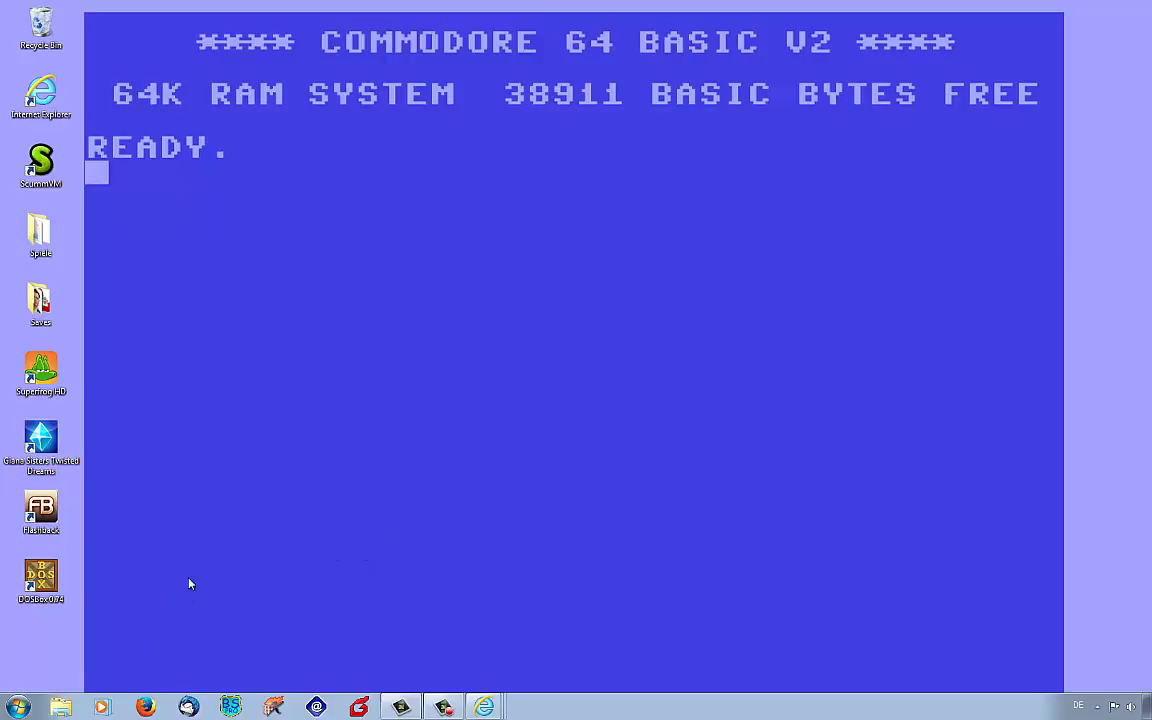
Create a new folder named DOS on Local Disk (C:) in the file manager and open it.
click(60, 707)
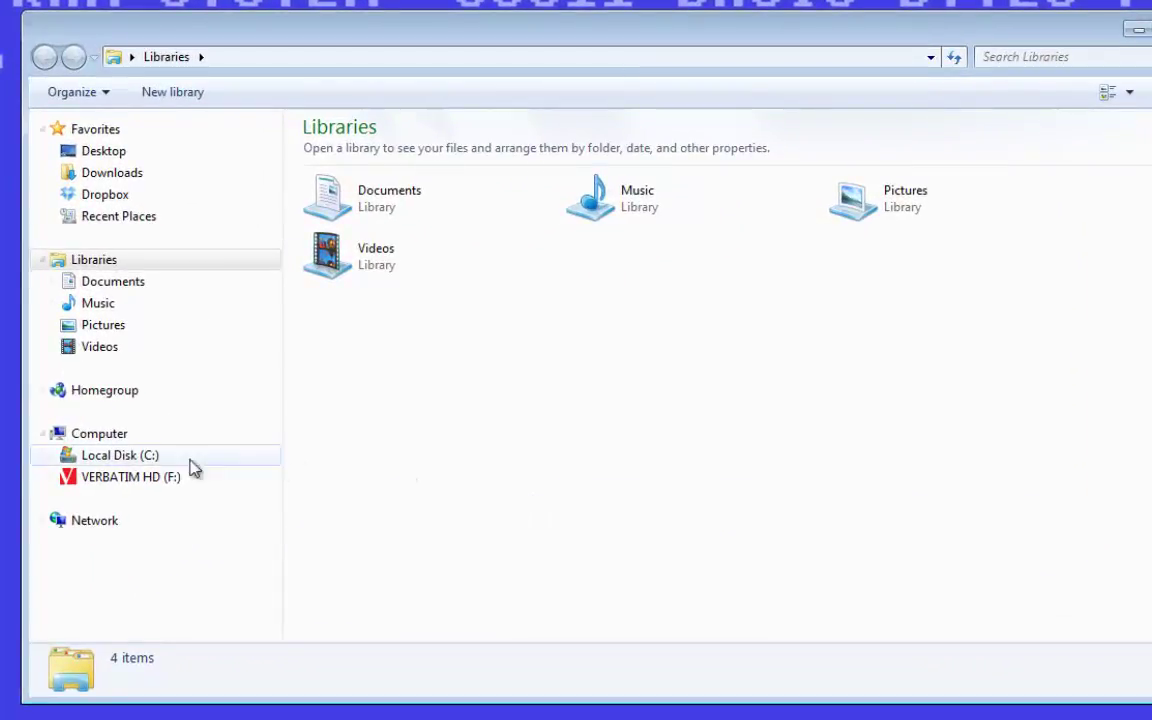
click(150, 462)
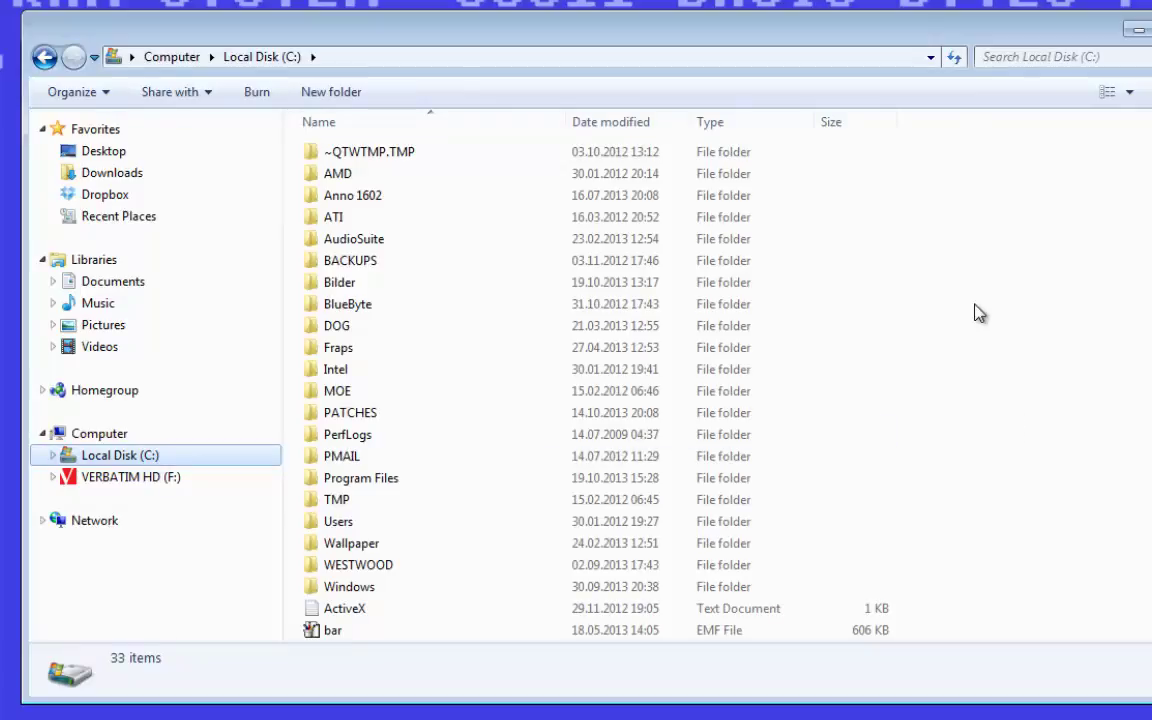
right_click(928, 262)
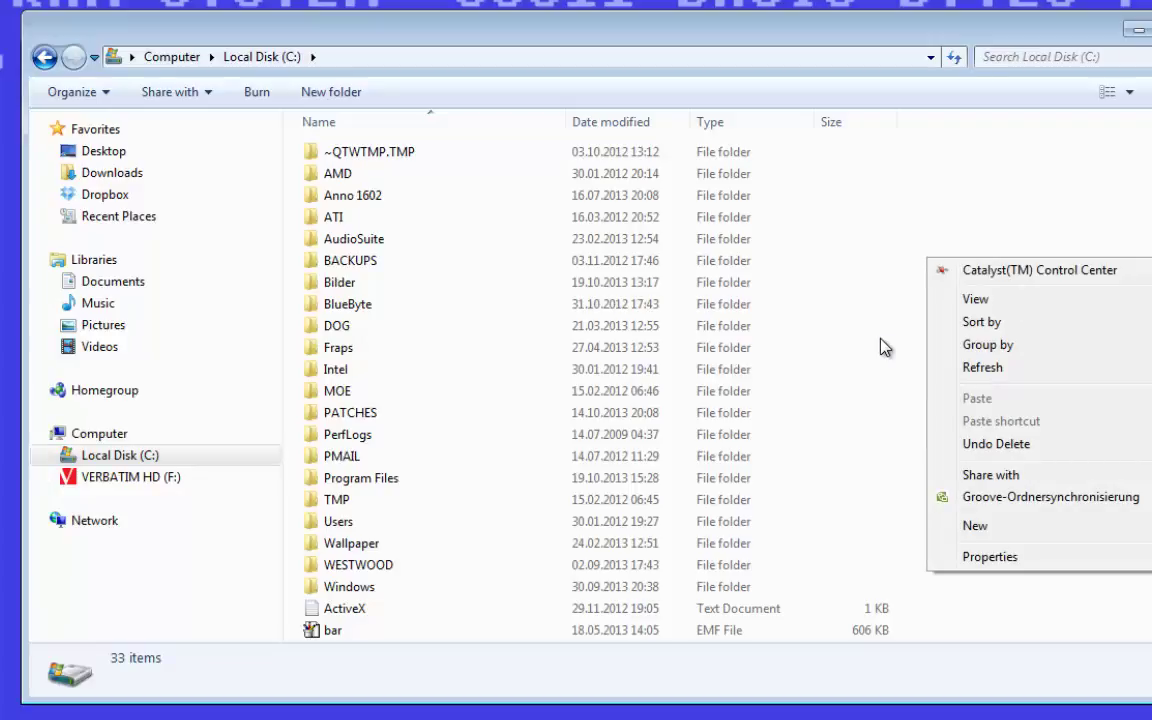
mouse_move(978, 530)
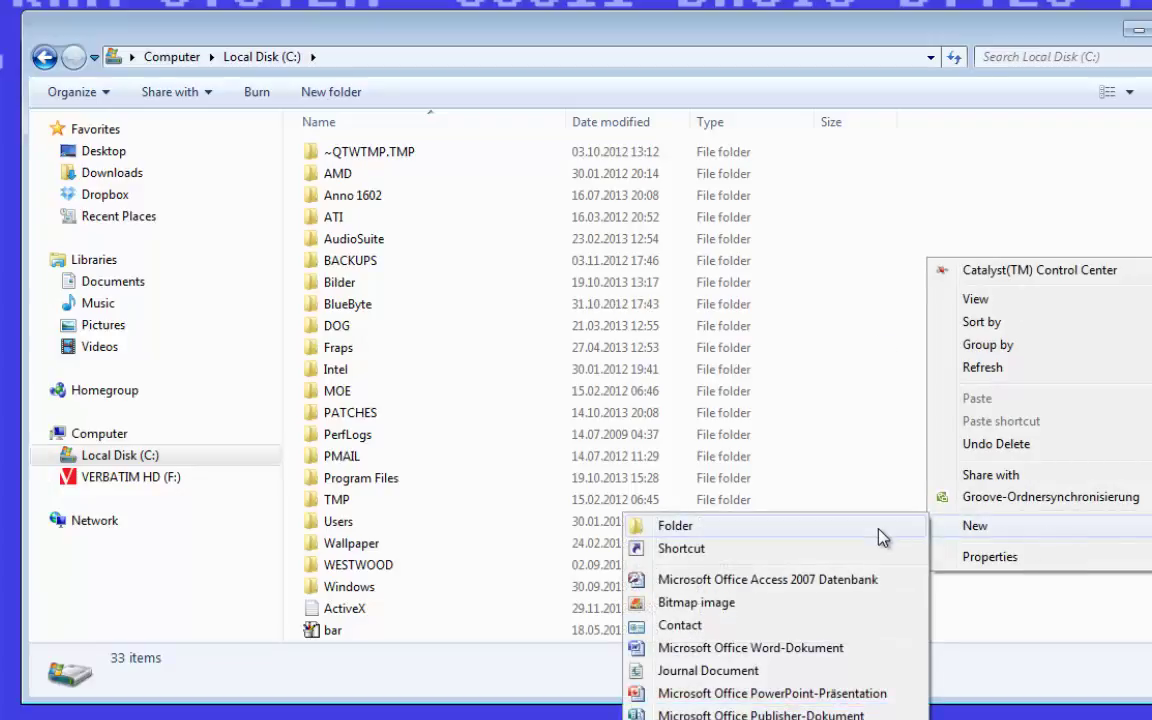
click(878, 528)
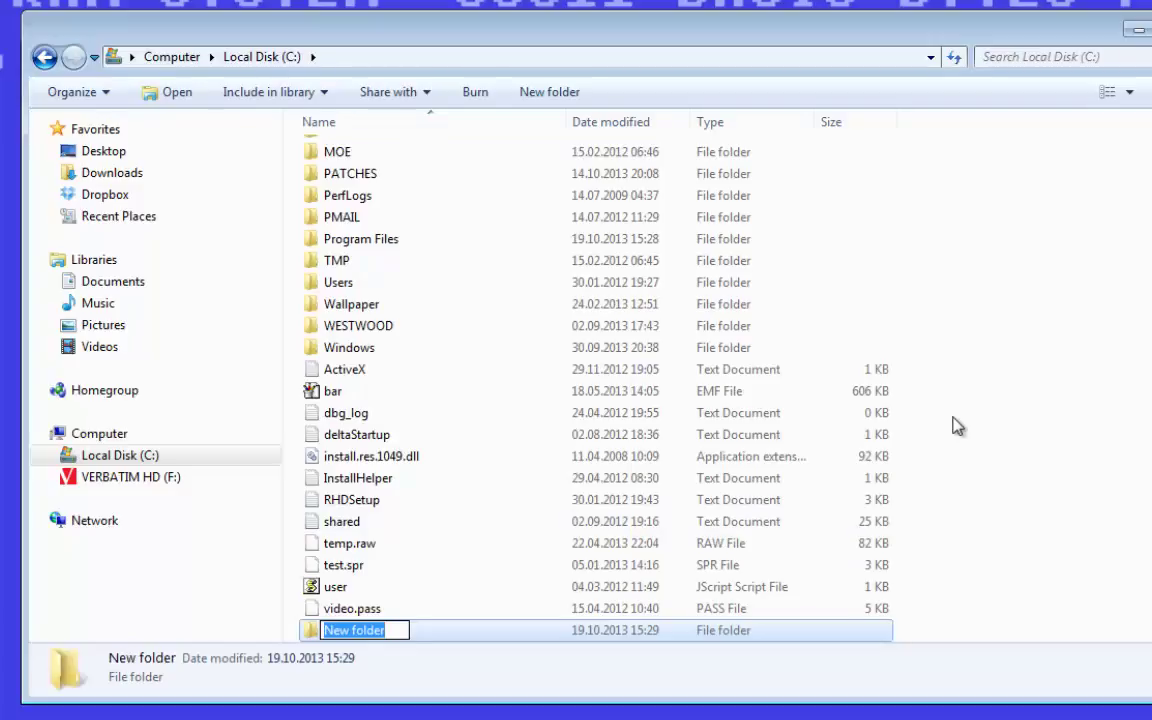
text(DOS)
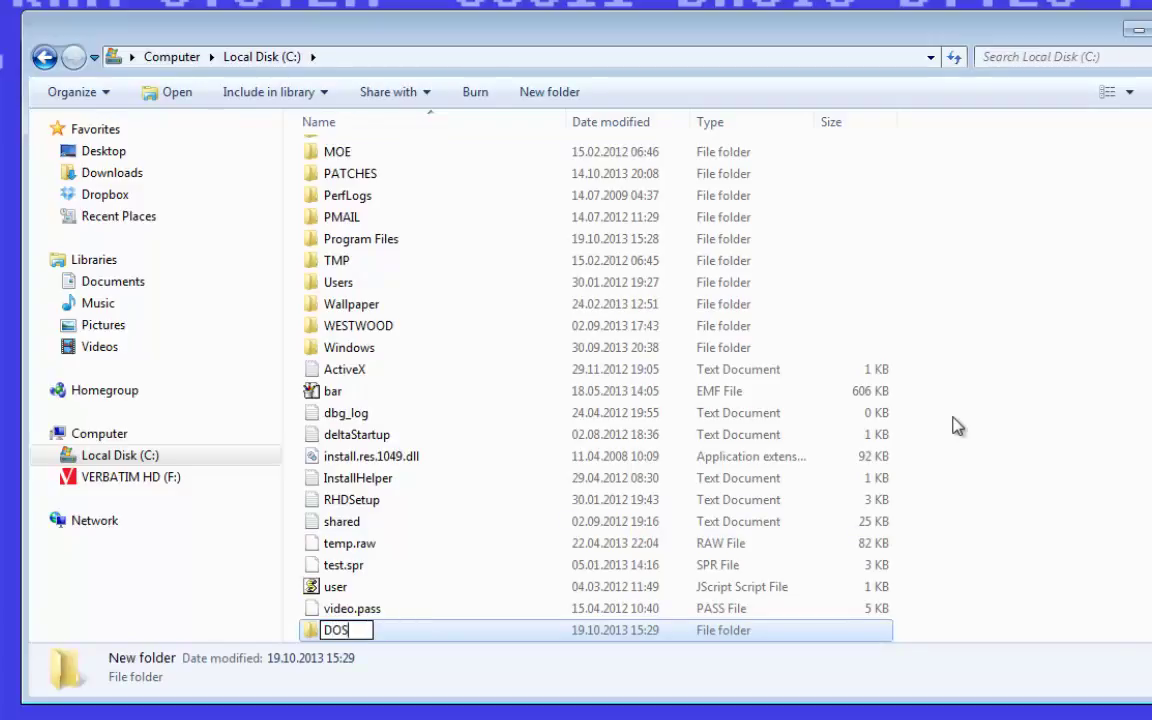
key(Return)
key(Return)
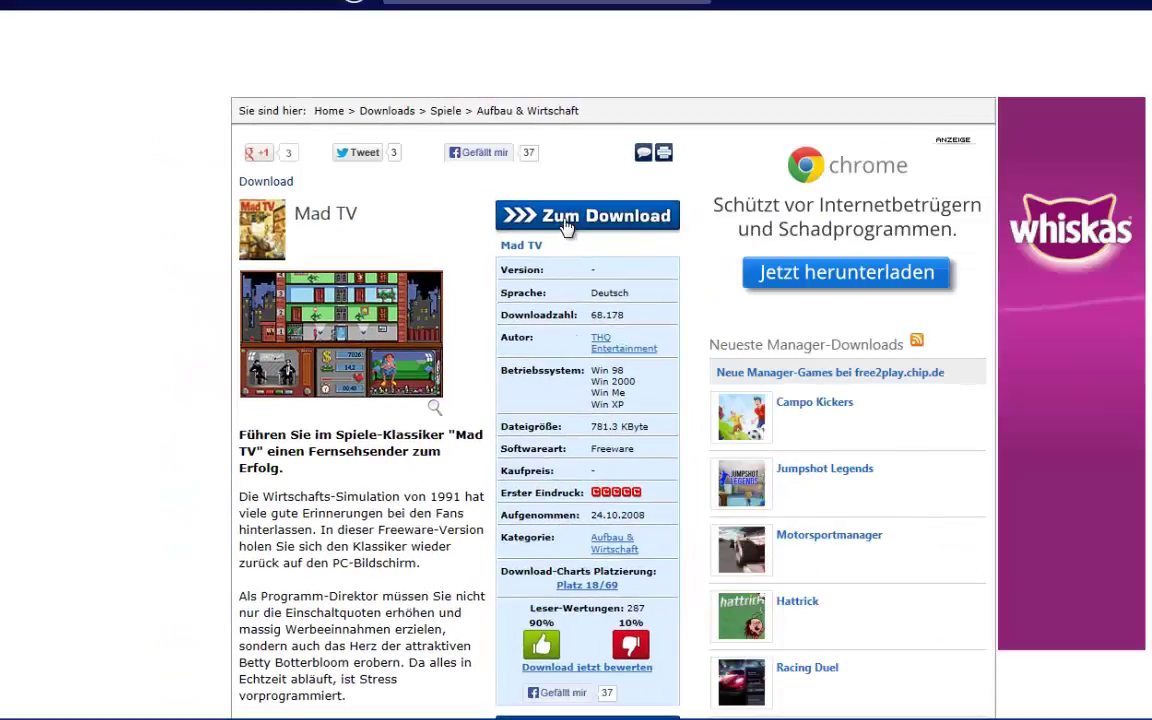
Download Mad TV from the CHIP Online server and save madtv.zip to the Downloads folder without opening it.
click(566, 228)
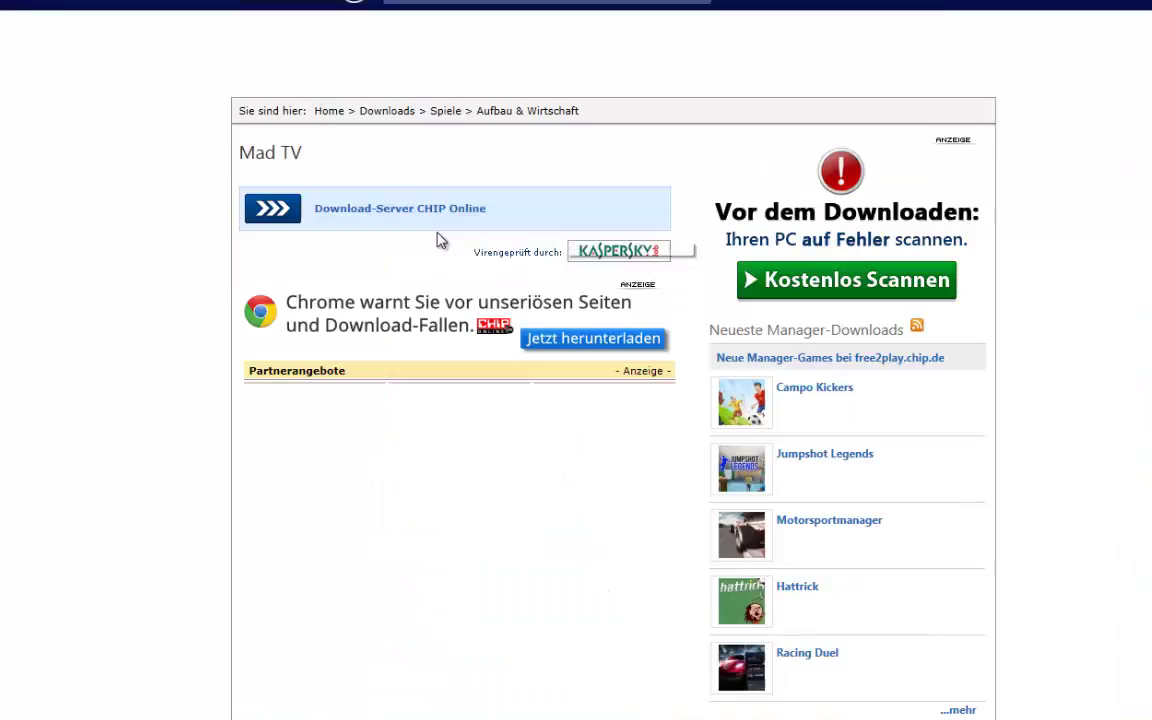
click(290, 218)
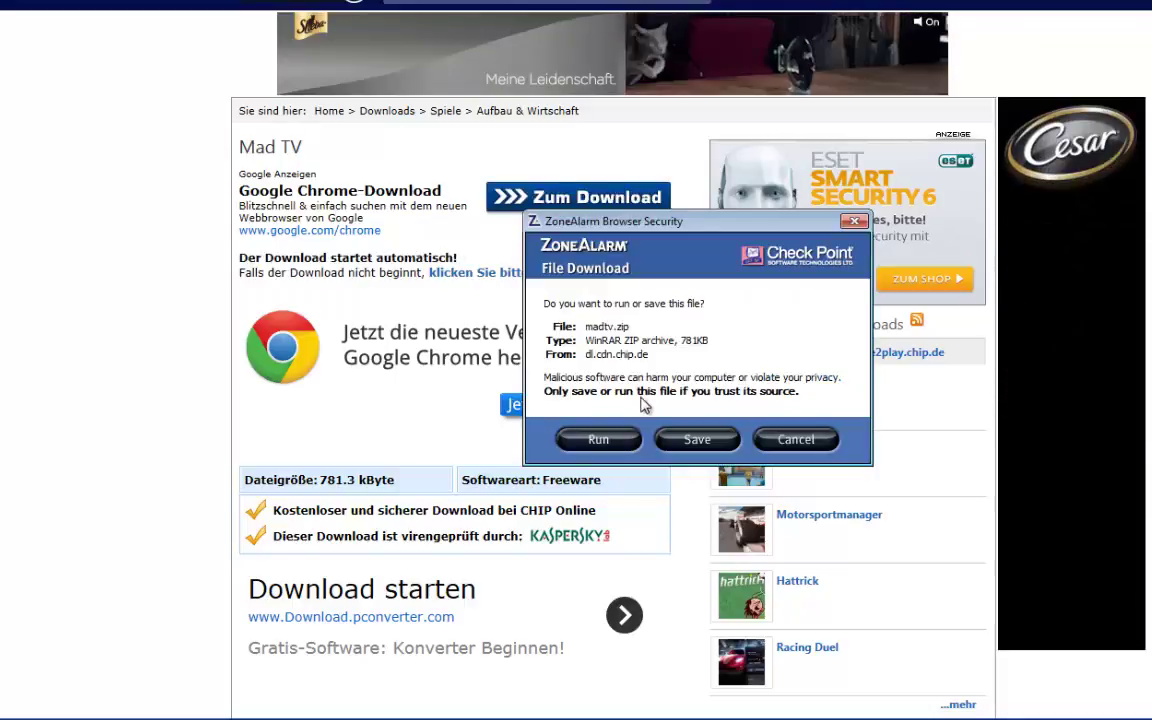
click(692, 438)
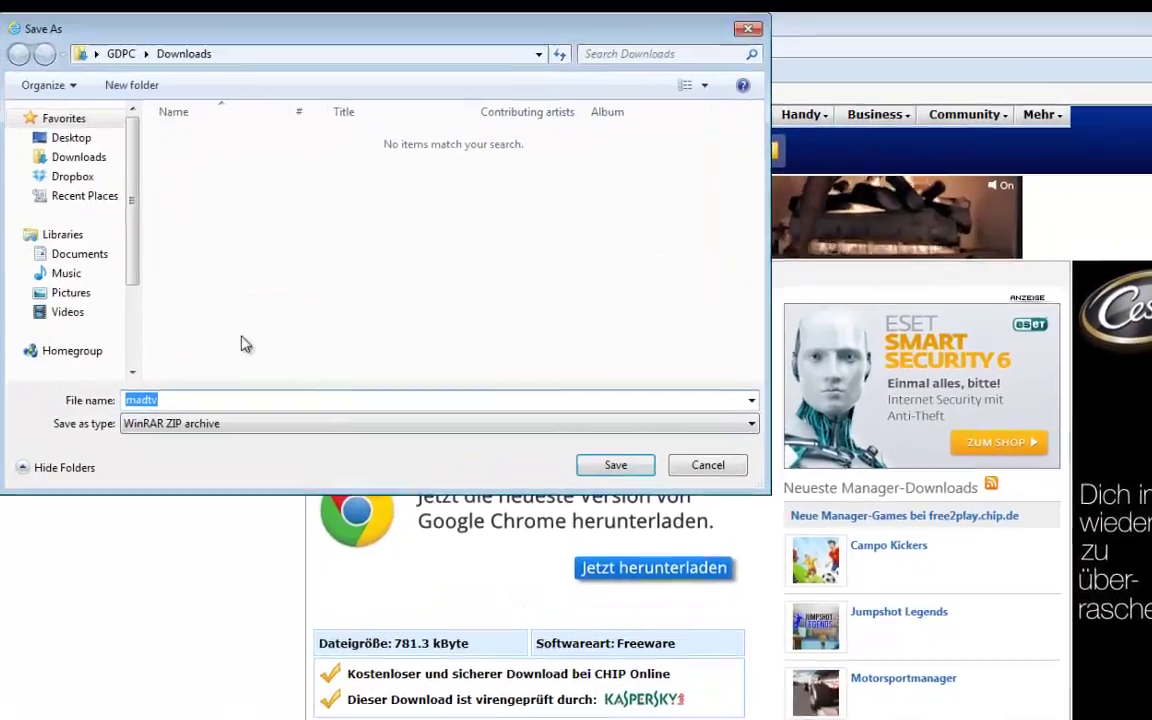
click(90, 164)
click(612, 472)
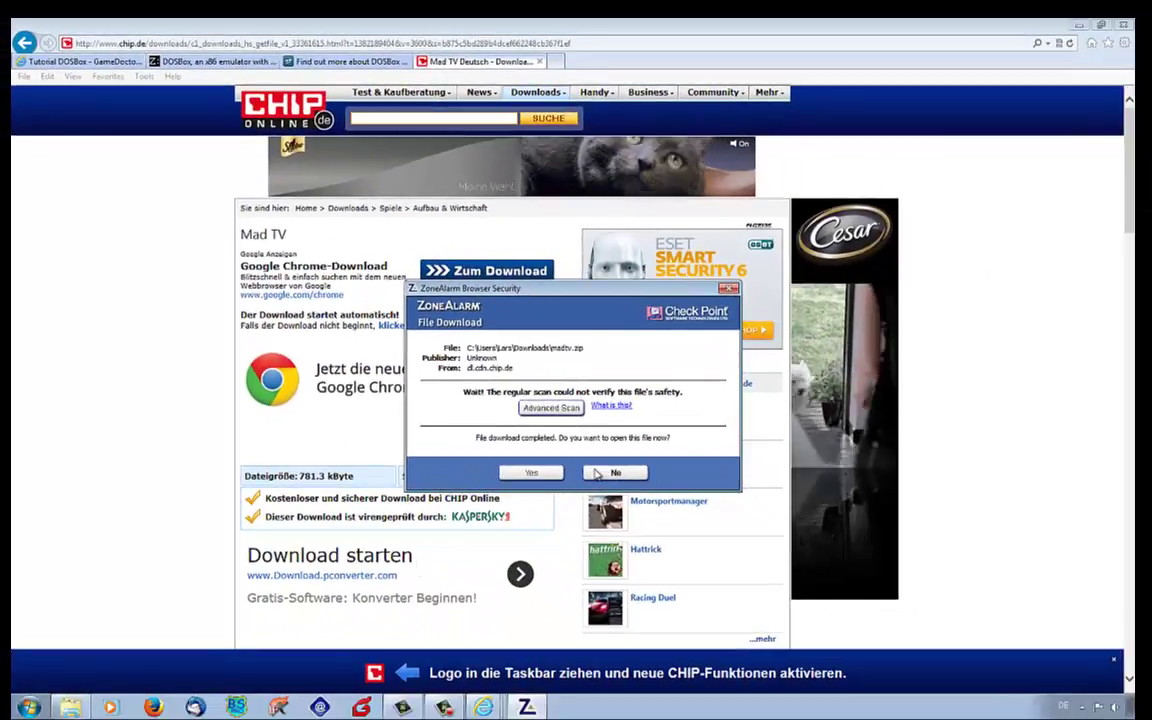
click(596, 473)
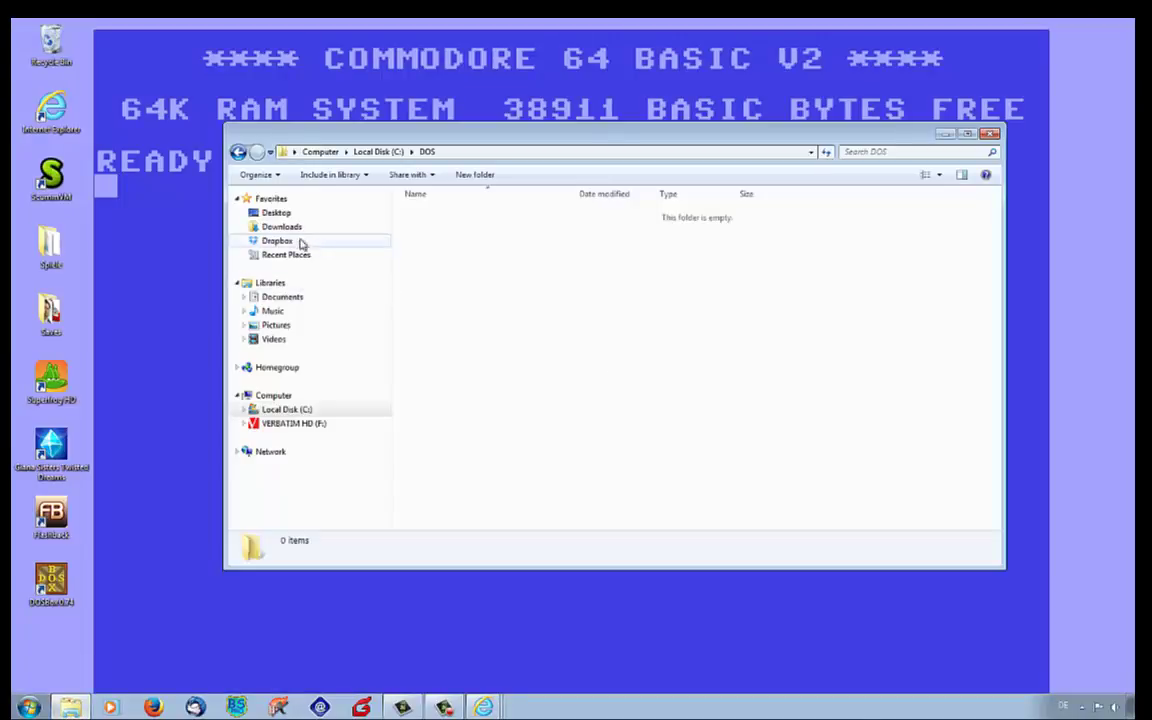
Copy the madtv archive from the Downloads folder to the clipboard.
click(300, 205)
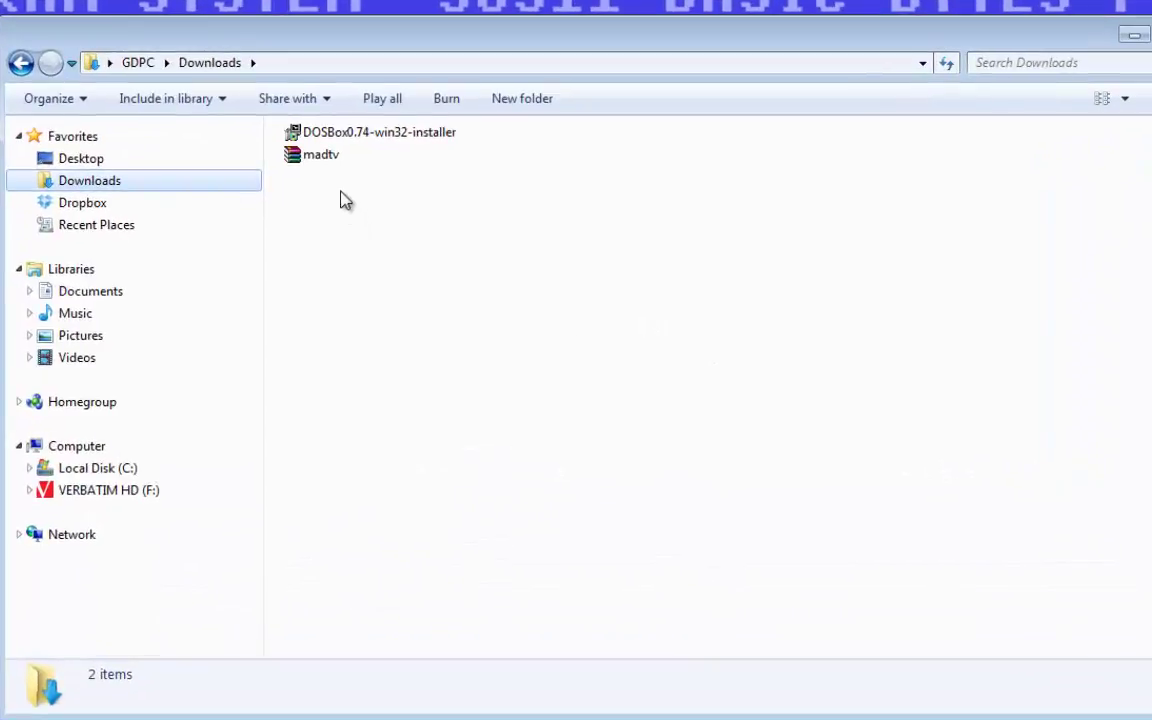
click(372, 182)
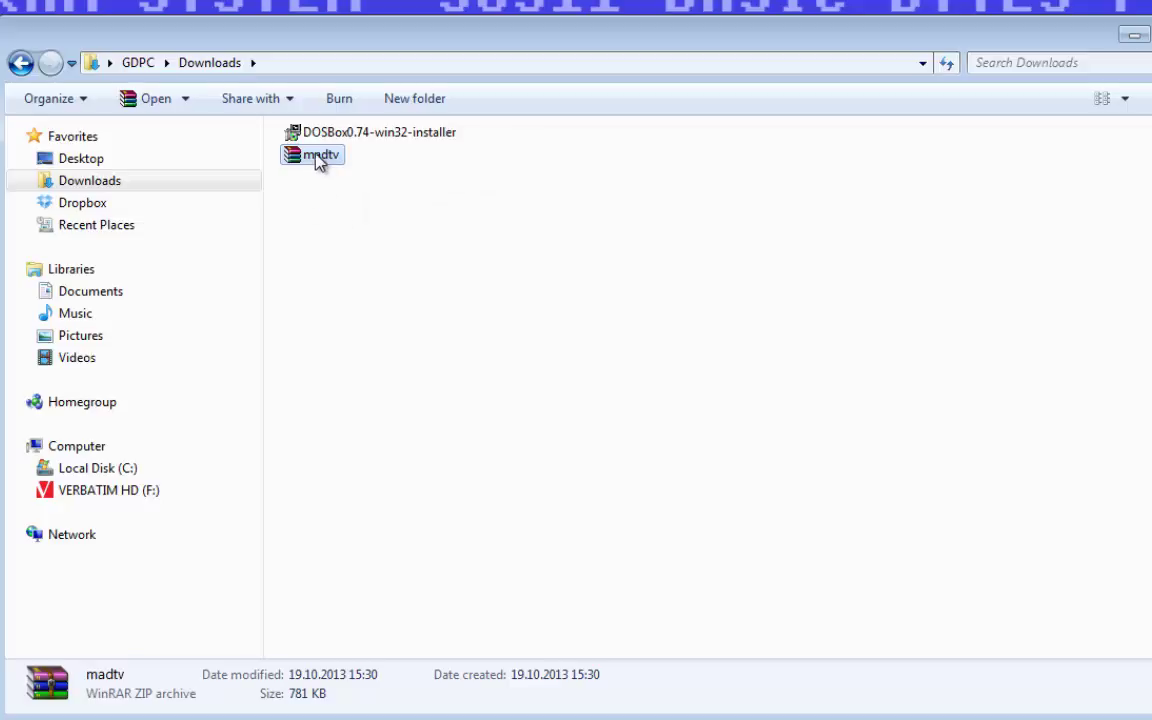
right_click(319, 163)
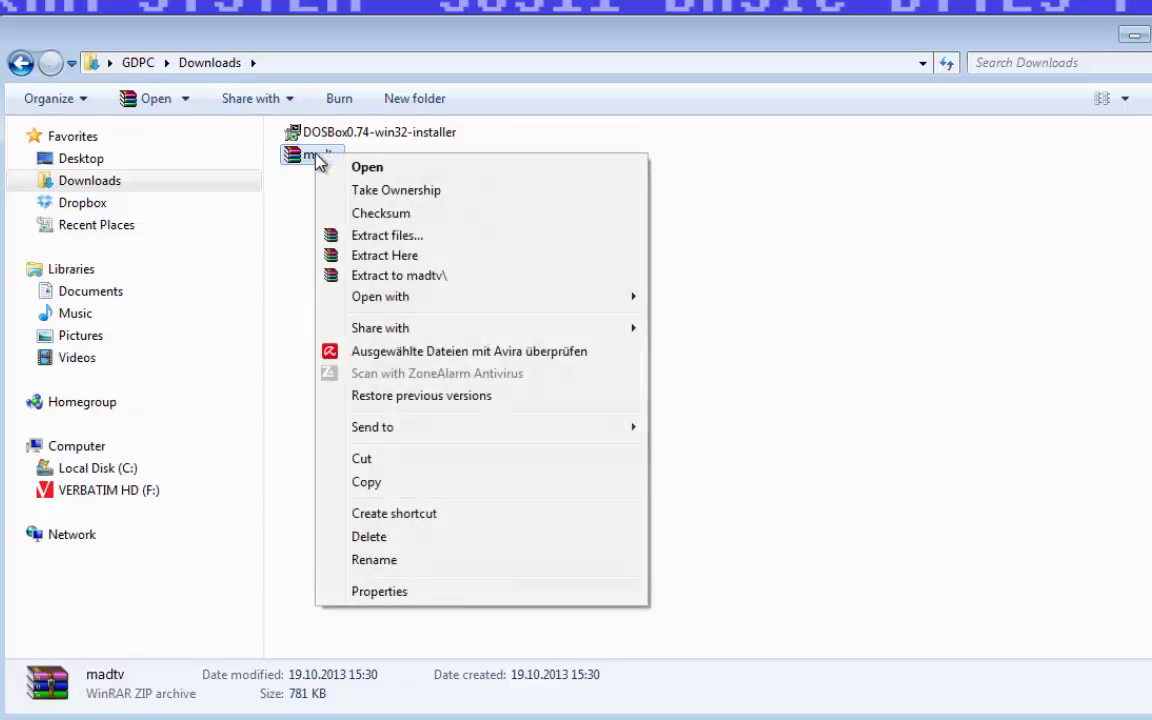
click(422, 485)
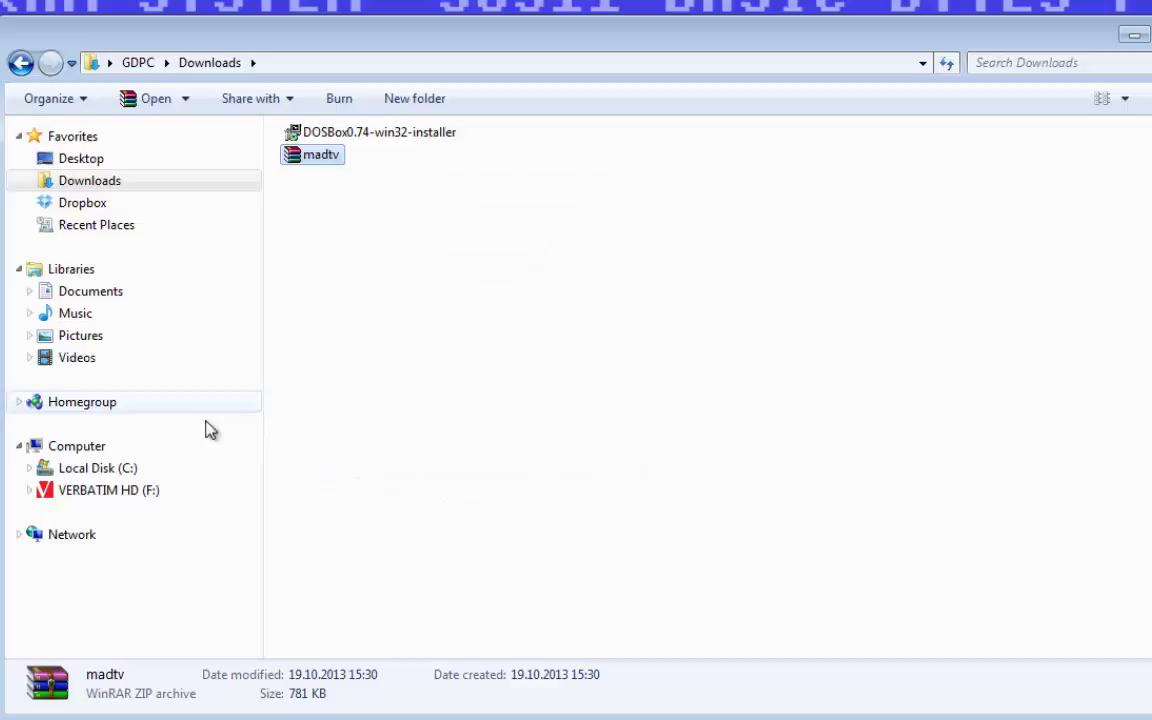
Create a folder named Mad TV inside the DOS folder on Local Disk (C:) and open it.
click(145, 470)
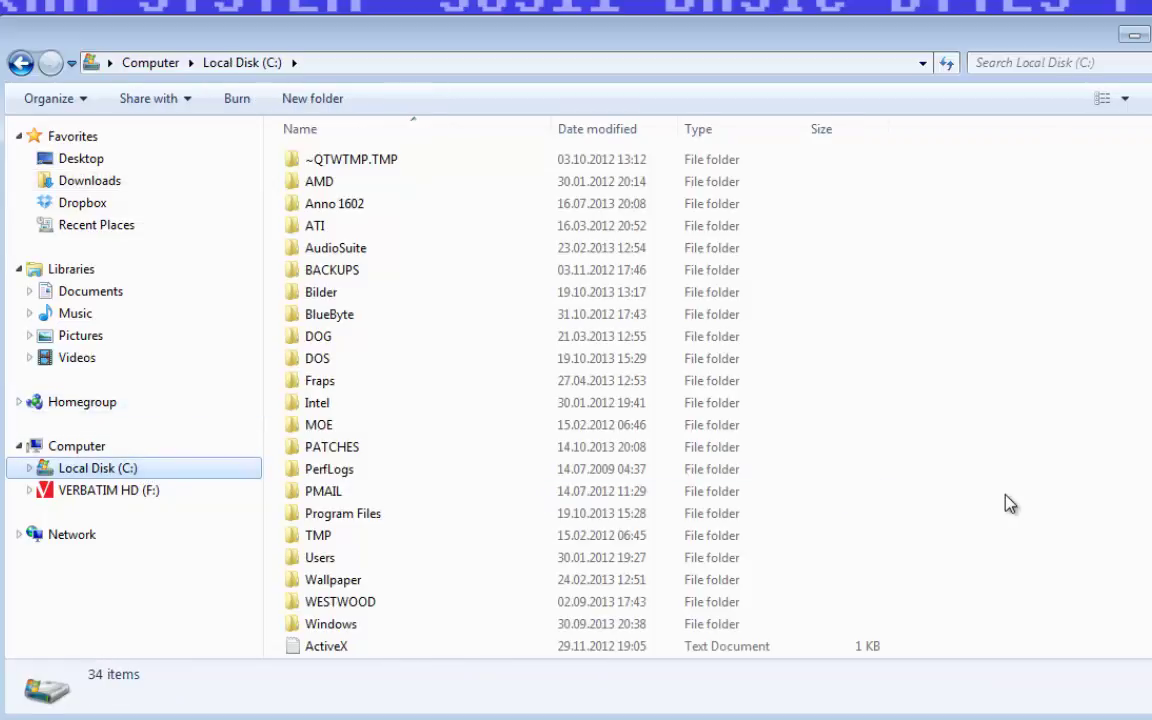
double_click(323, 360)
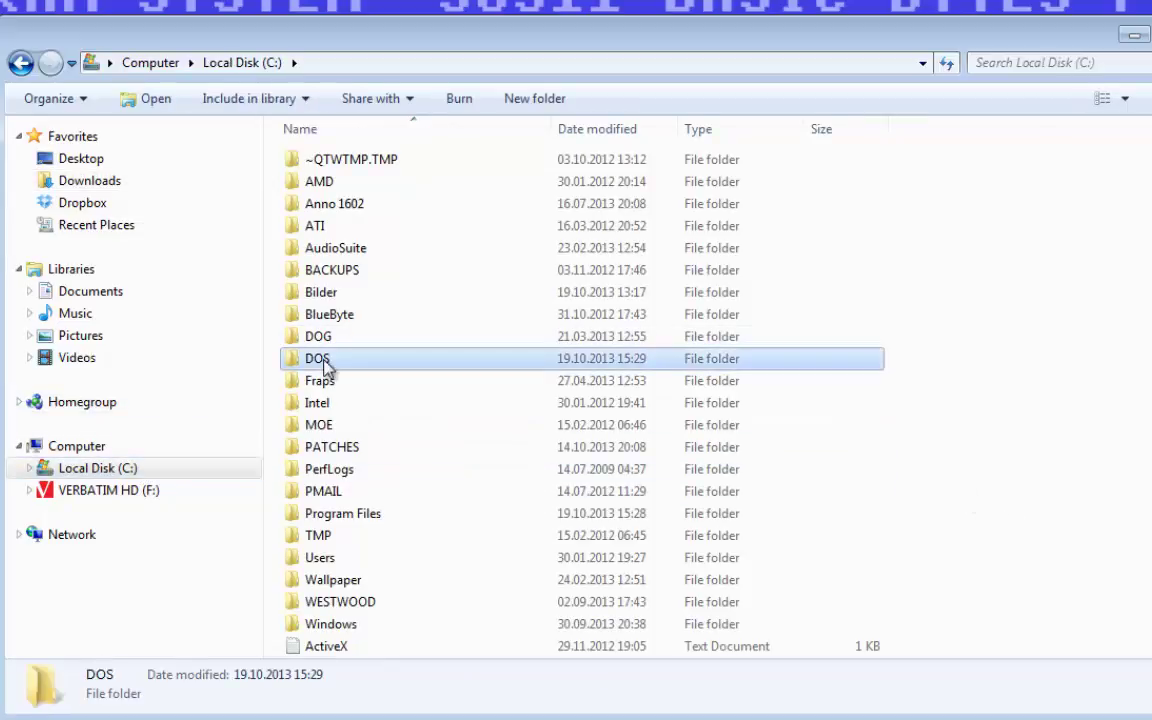
right_click(373, 309)
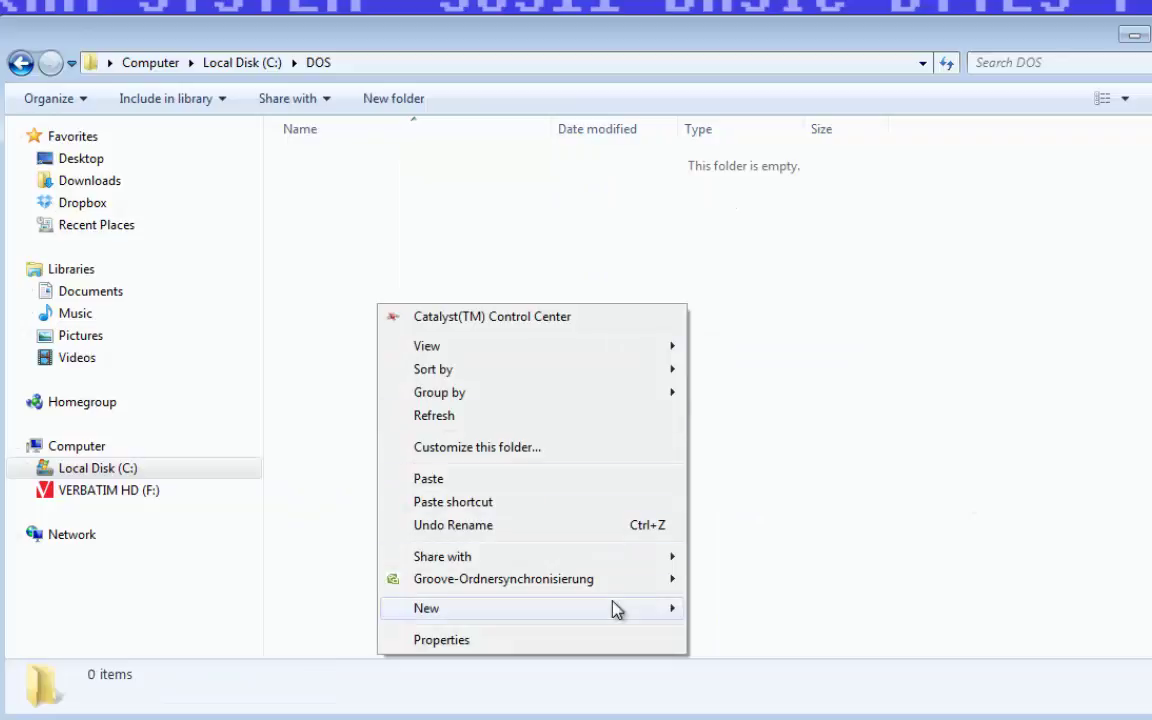
mouse_move(630, 609)
click(735, 609)
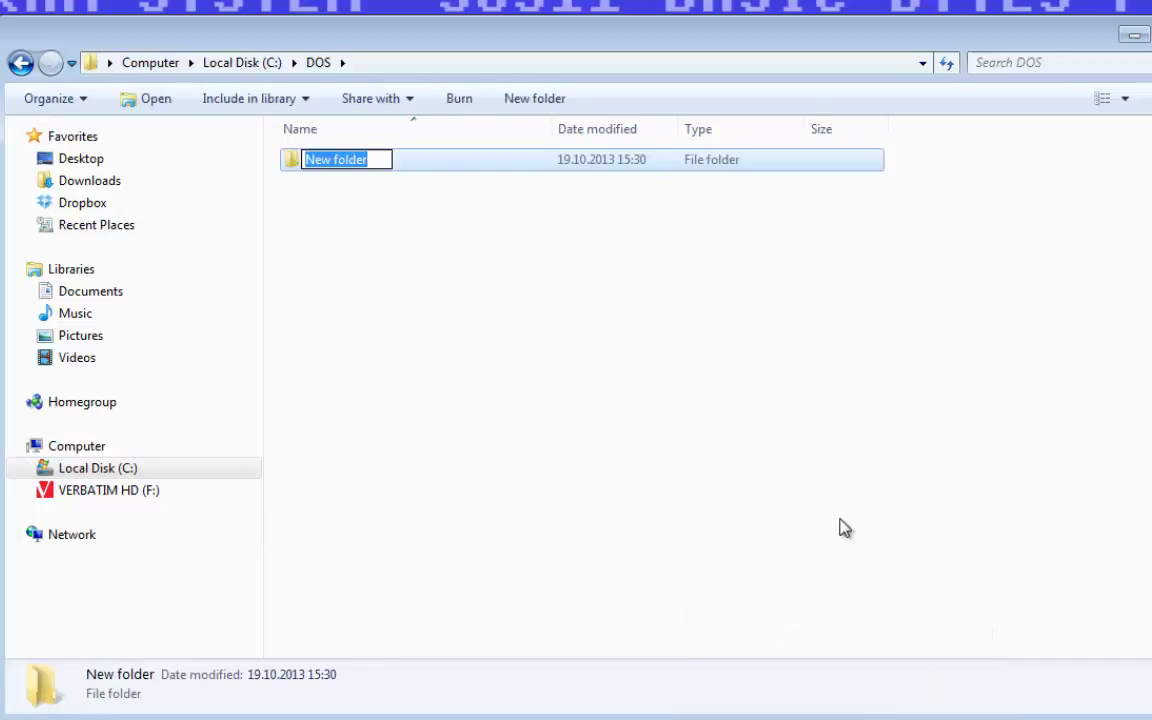
text(Mad )
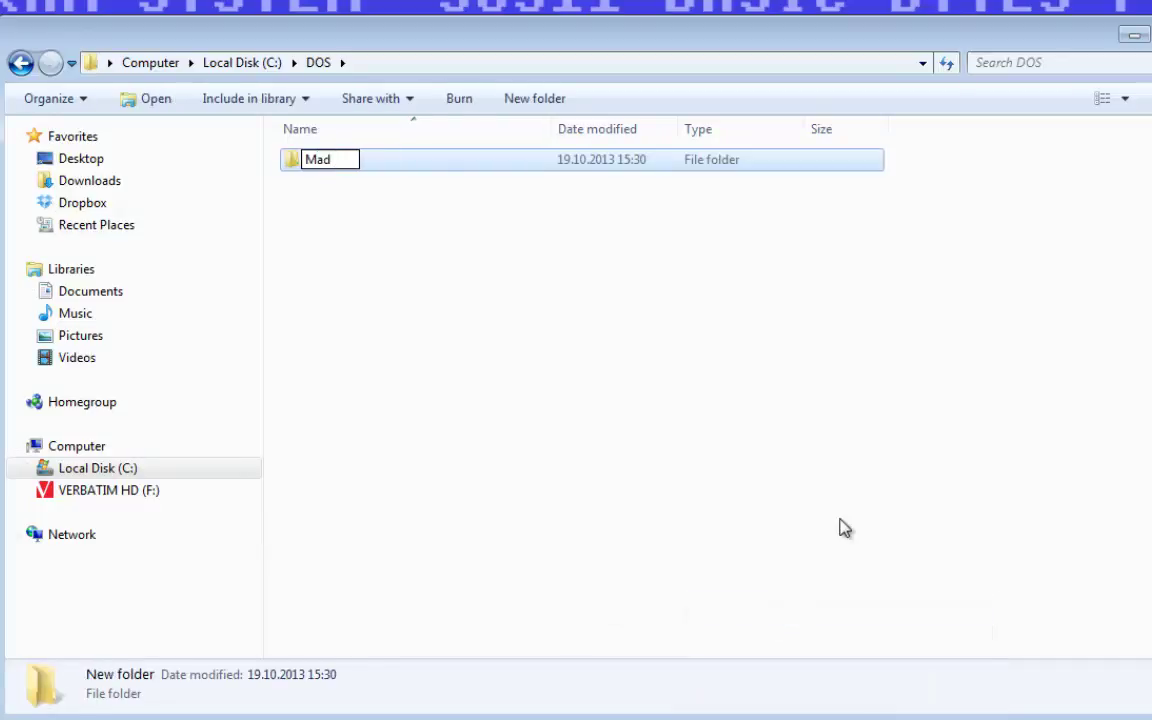
text(TV)
key(Return)
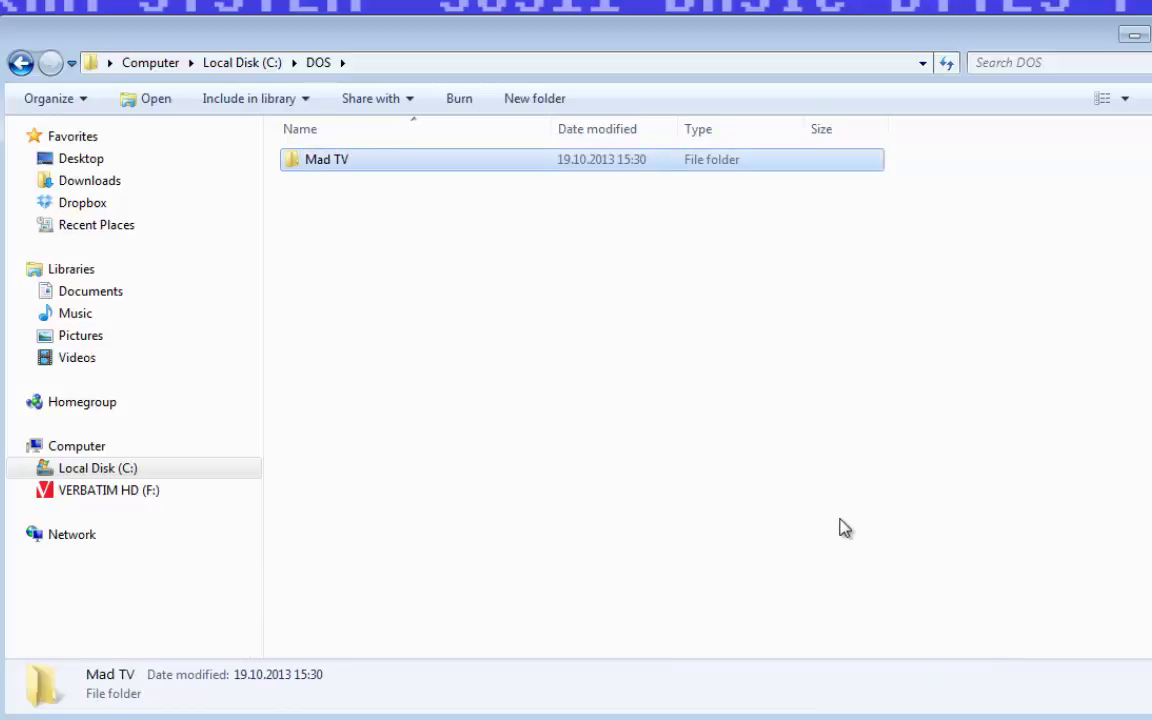
key(Return)
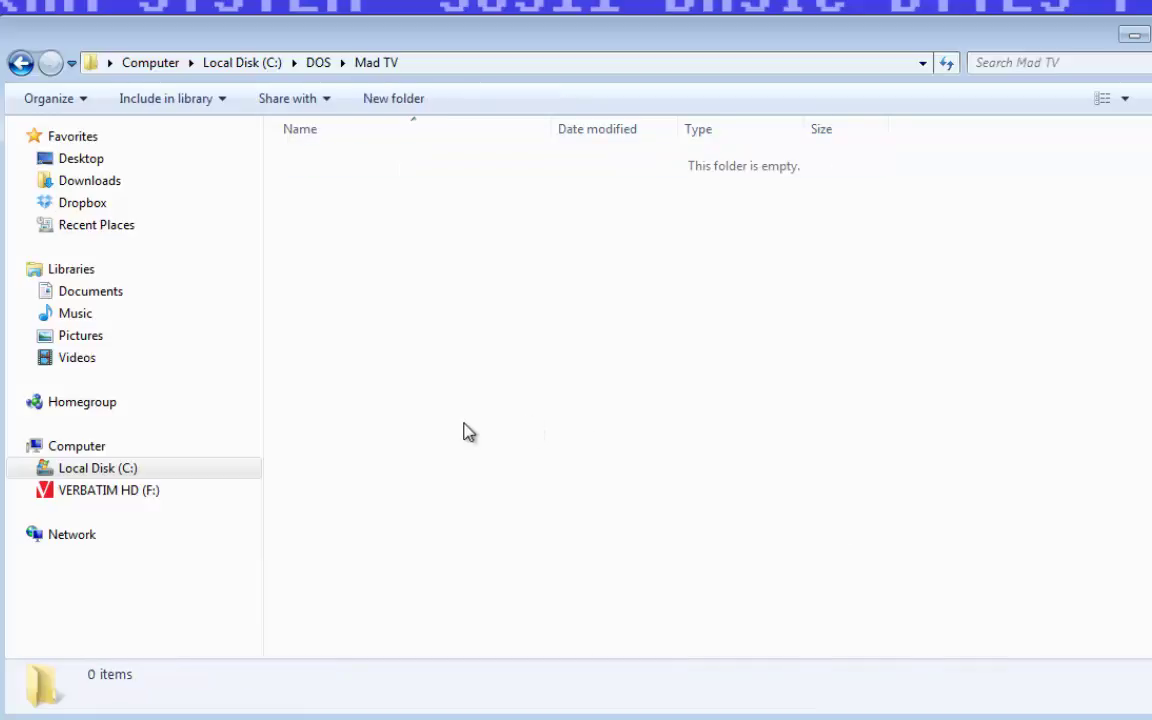
Paste the madtv archive into the Mad TV folder and extract its contents there.
right_click(434, 376)
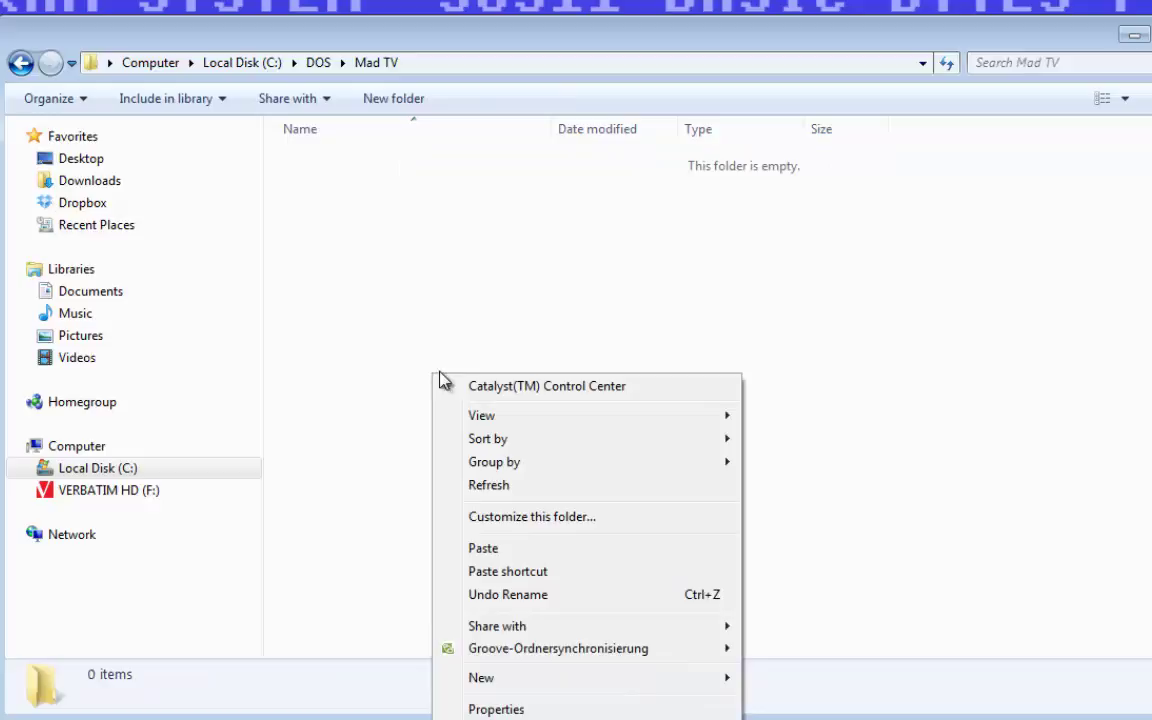
click(553, 549)
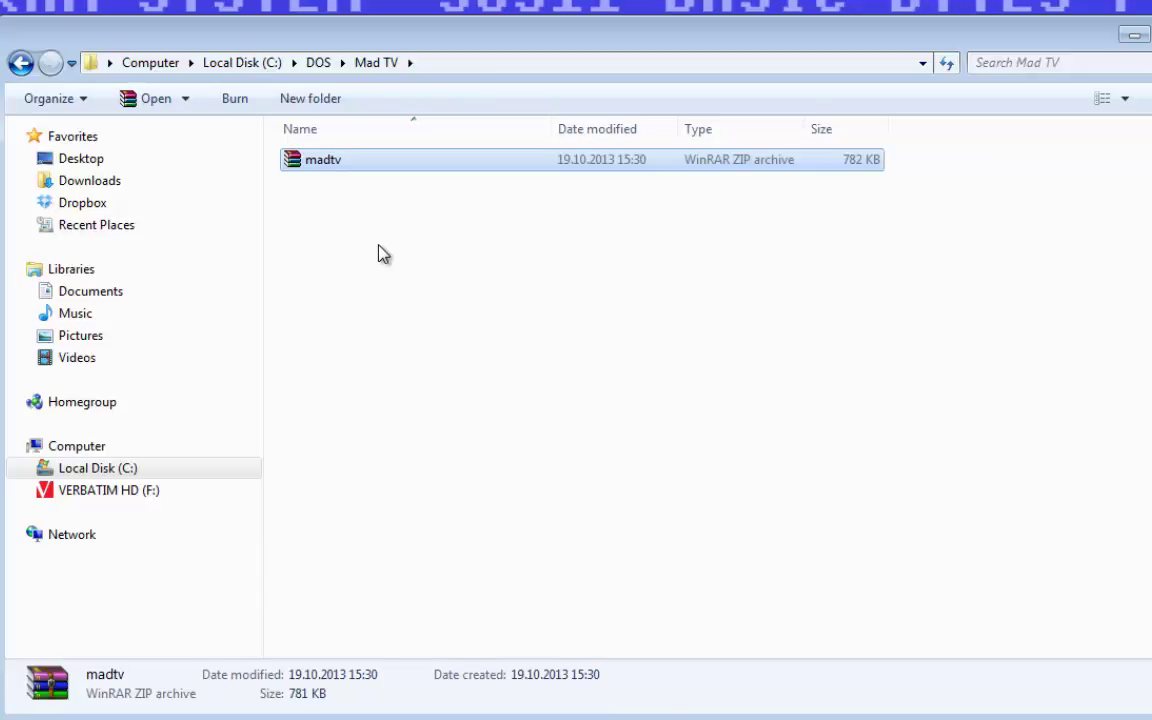
right_click(374, 170)
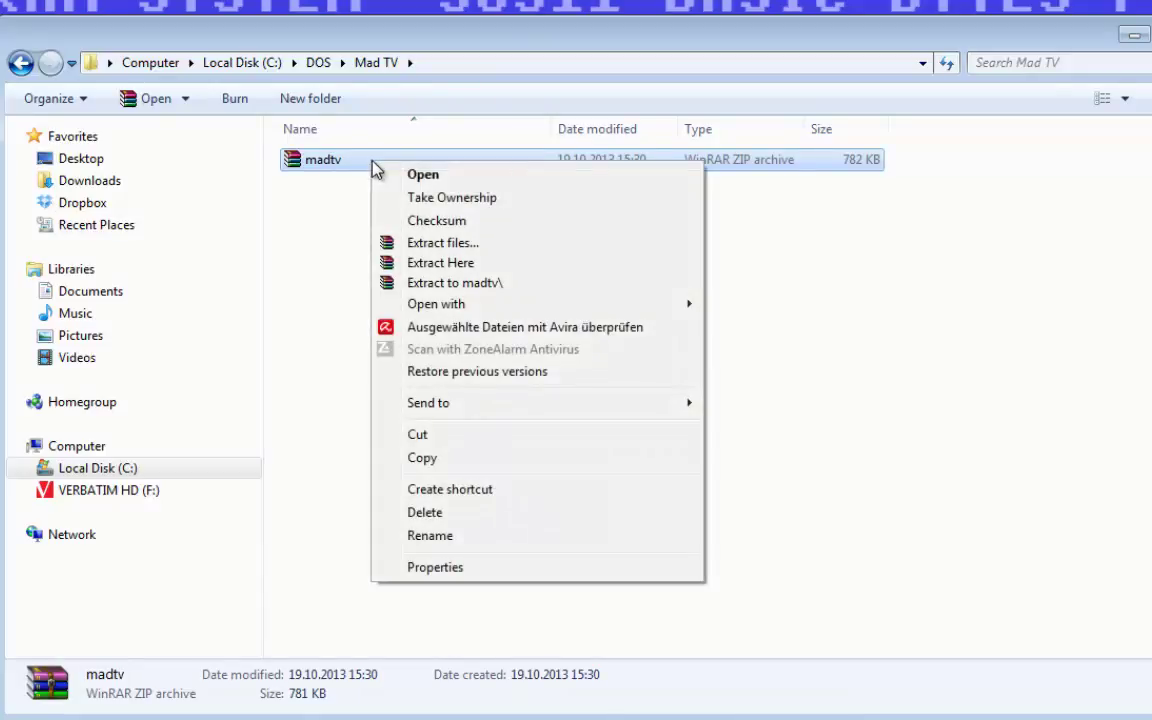
click(505, 264)
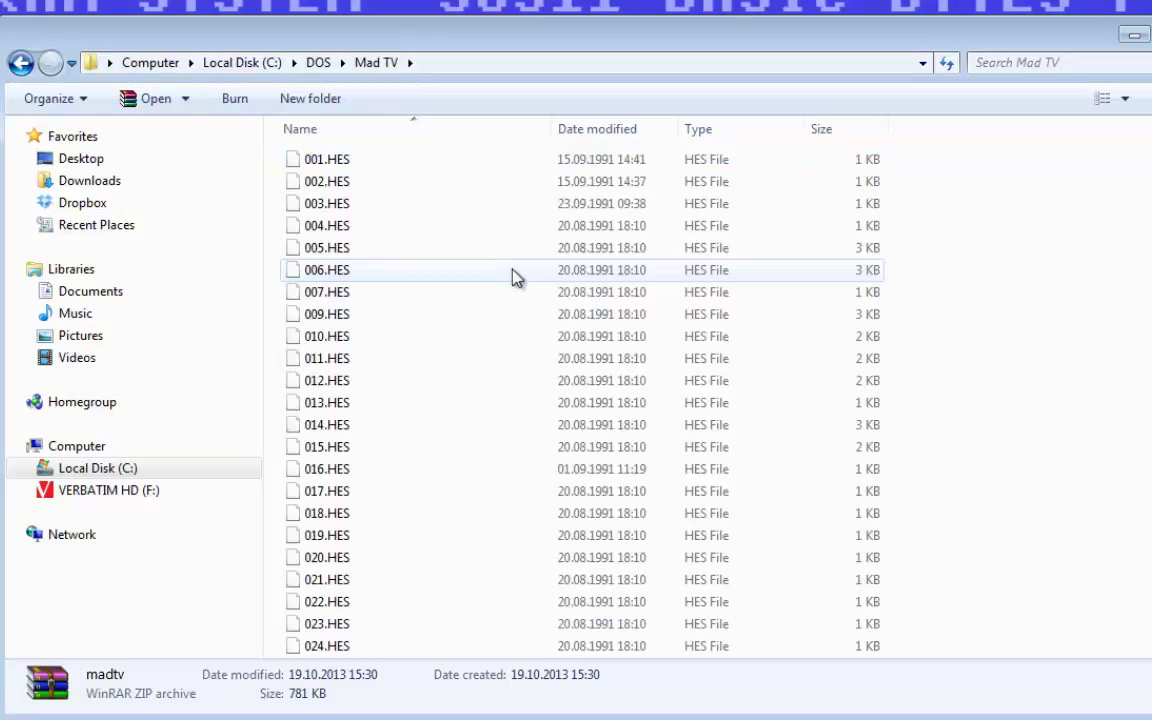
Look through the extracted Mad TV files and switch to the Tutorial DOSBox page in Internet Explorer.
scroll(1080, 378, down, 20)
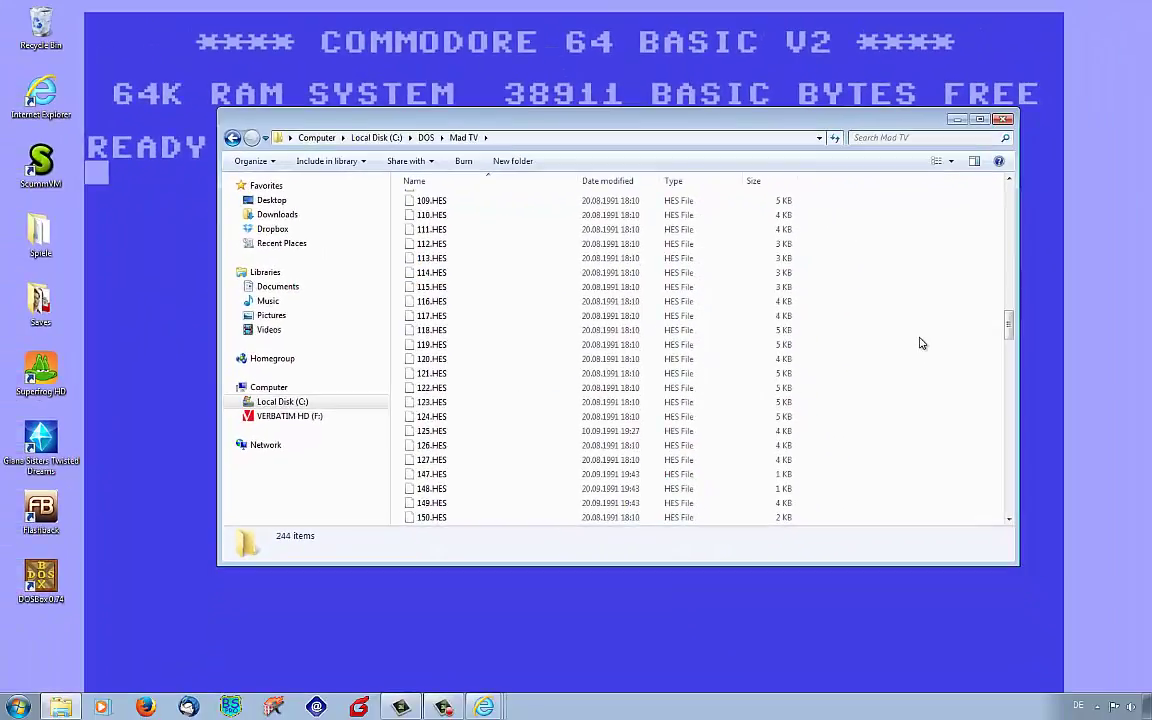
scroll(921, 343, down, 20)
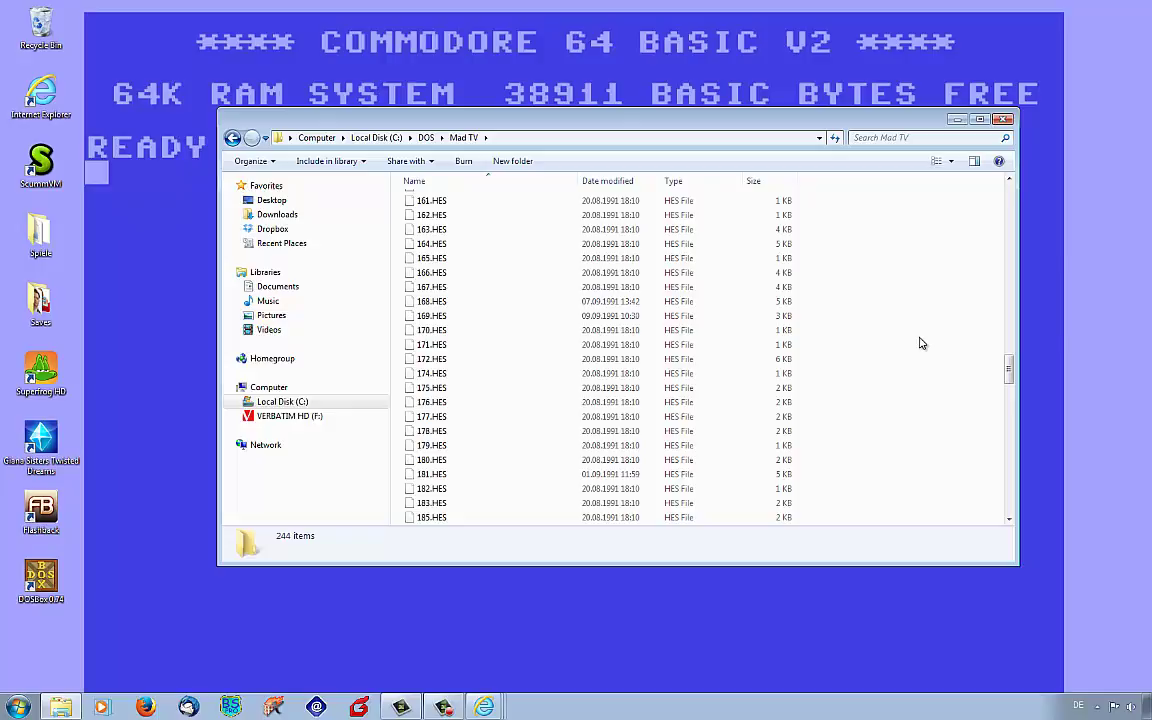
scroll(921, 343, up, 6)
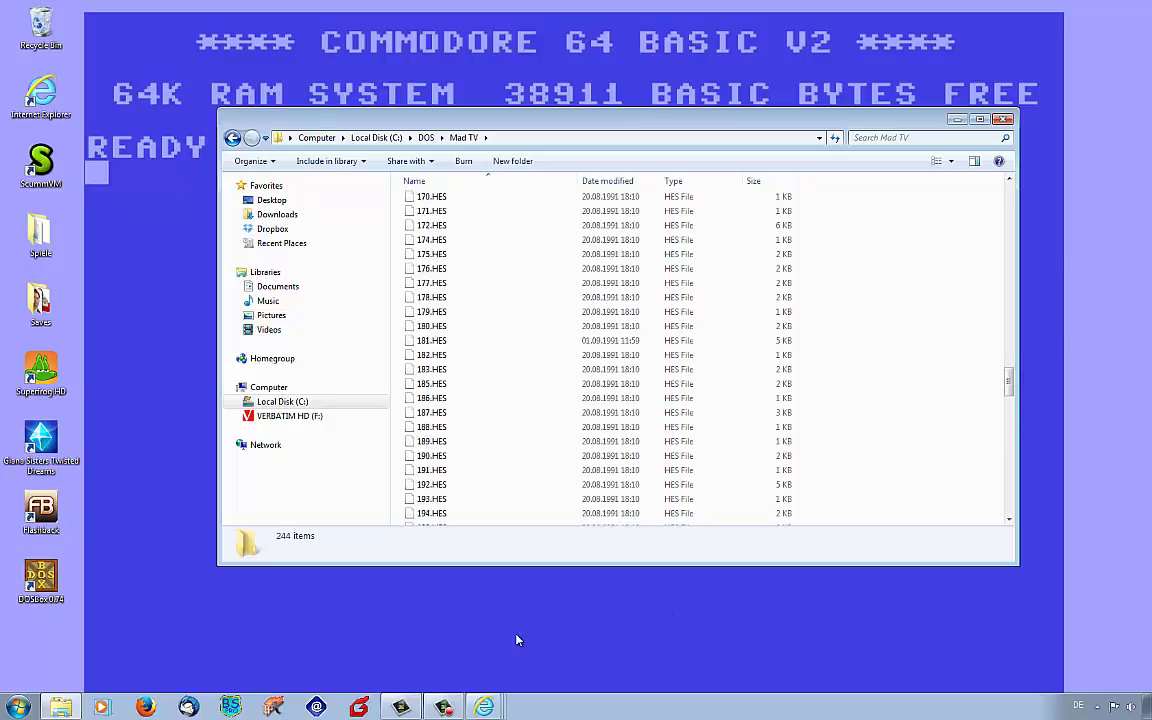
click(484, 707)
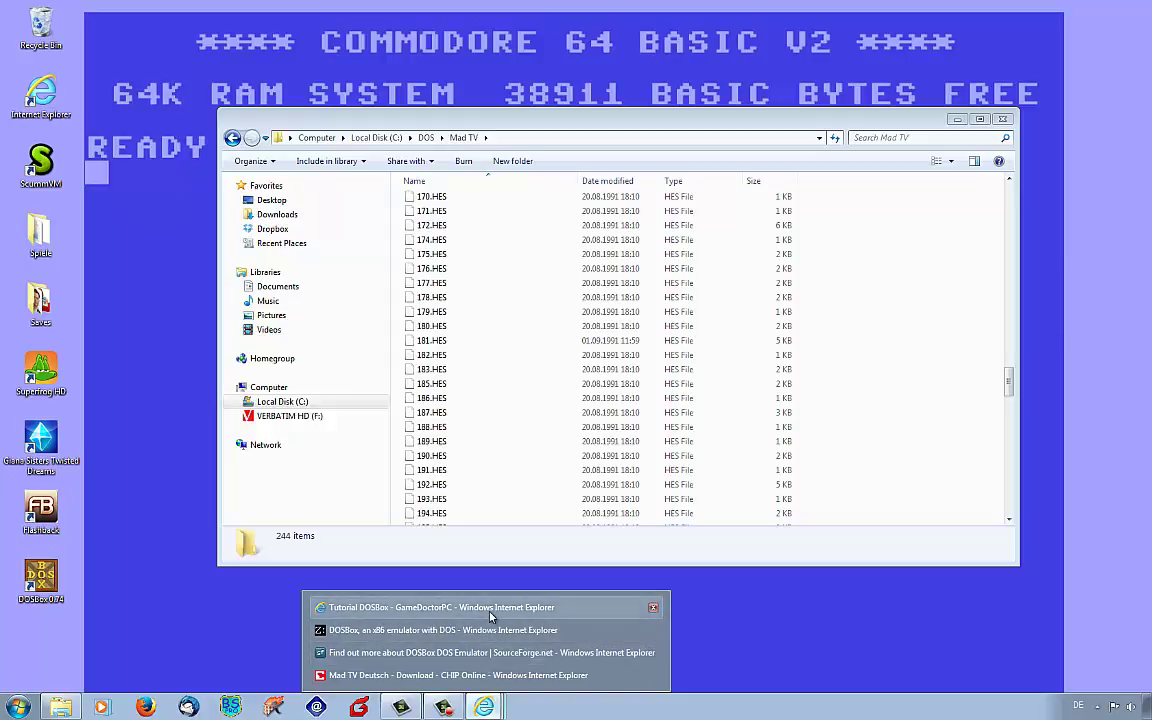
click(440, 607)
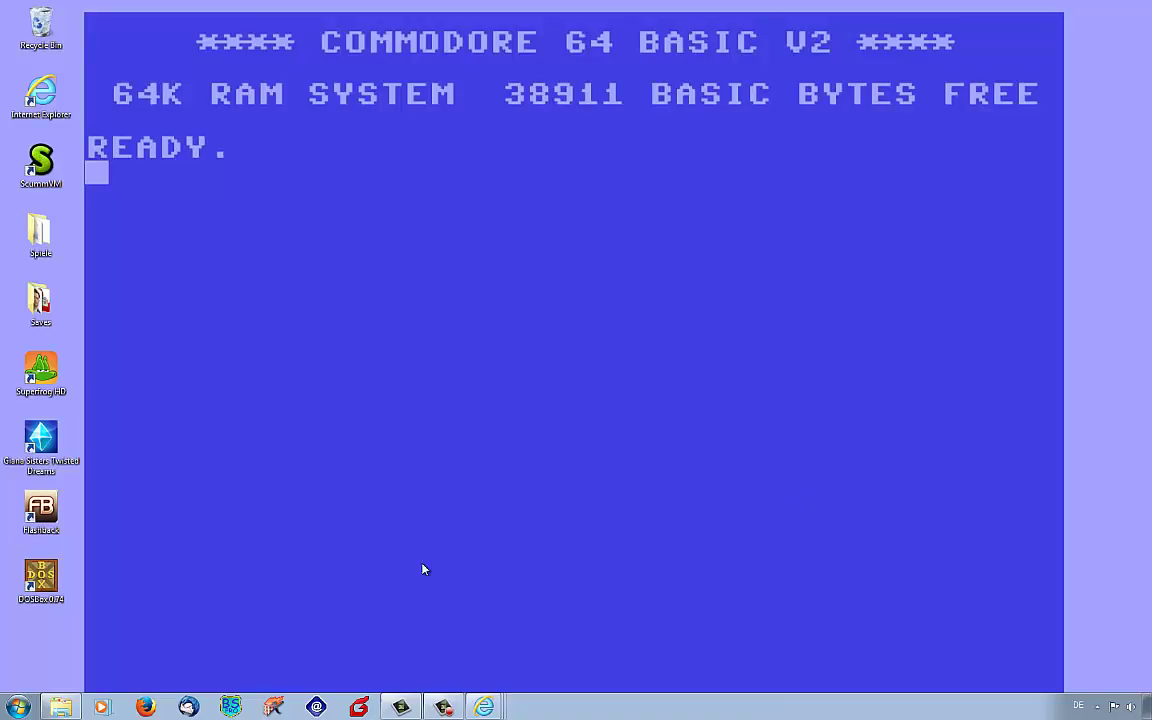
Return to the Mad TV folder in the file manager and launch the MTV application with the DOSBox 0.74 desktop shortcut.
click(70, 702)
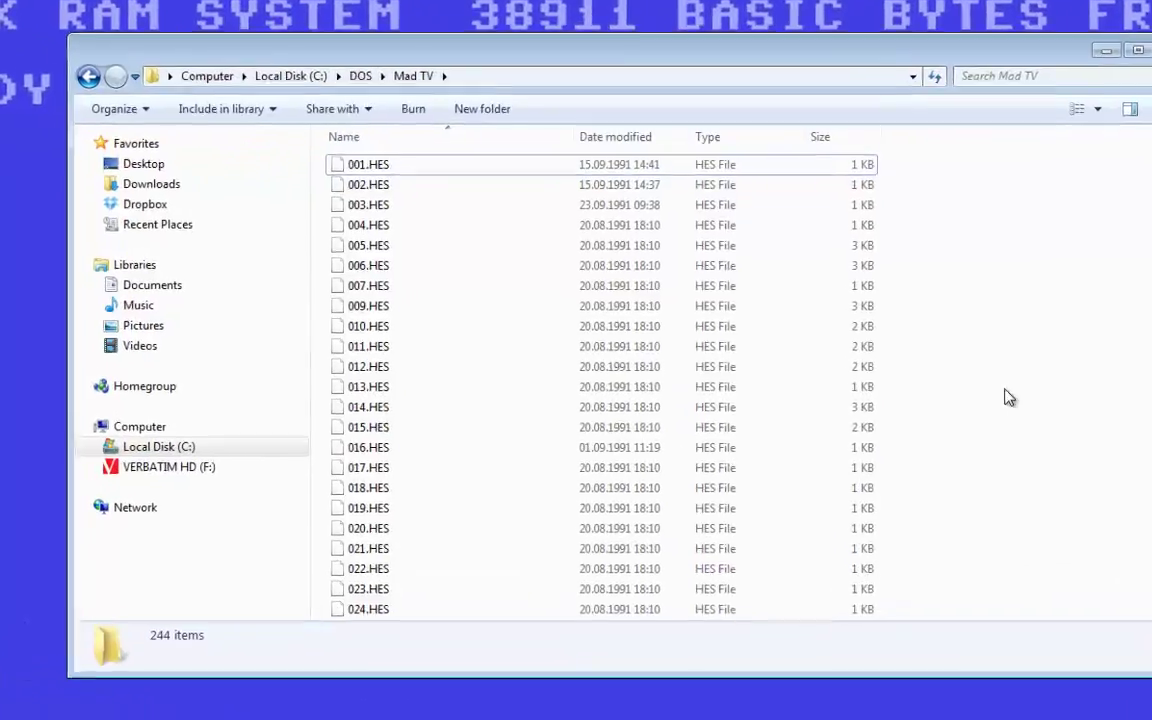
scroll(600, 390, down, 20)
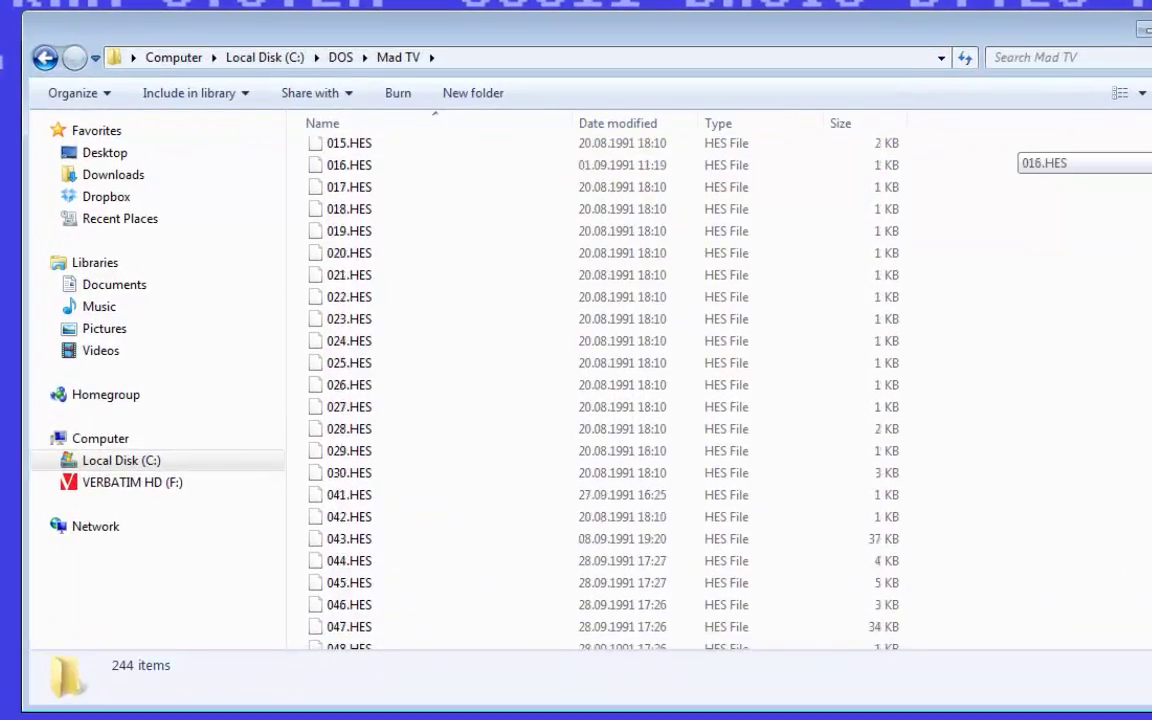
scroll(600, 390, down, 20)
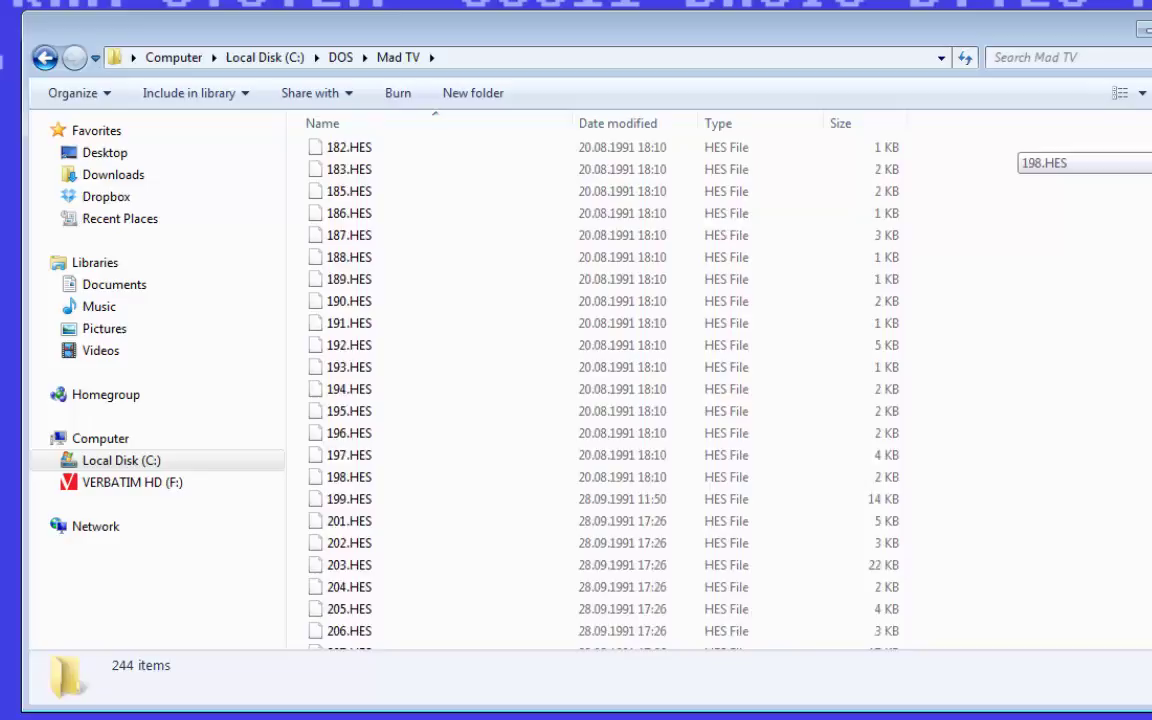
scroll(600, 390, down, 4)
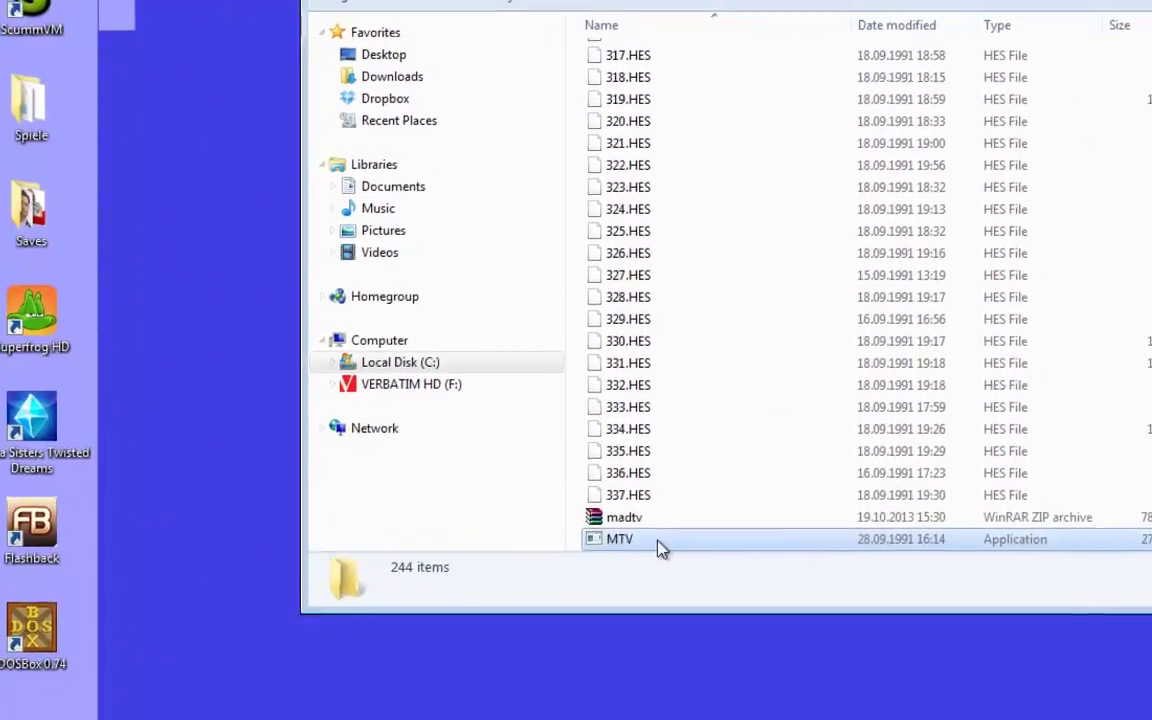
drag(659, 543, 70, 645)
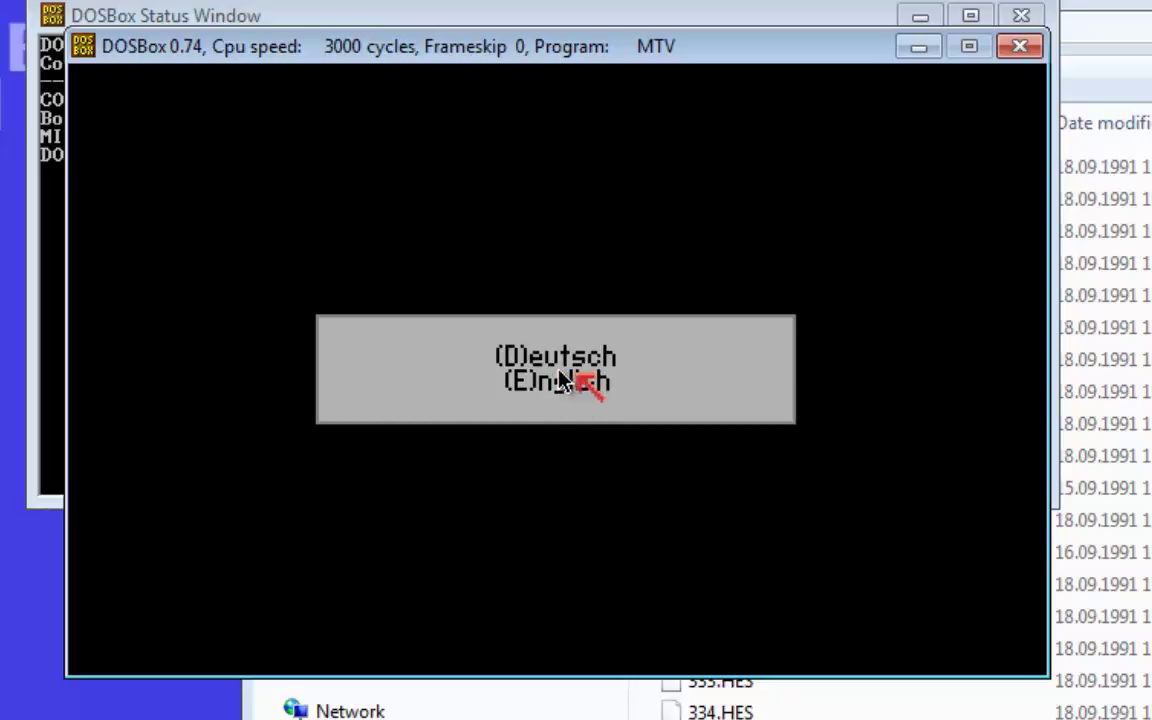
Choose English as the game language and name the Mad-TV player Gdpc.
click(583, 379)
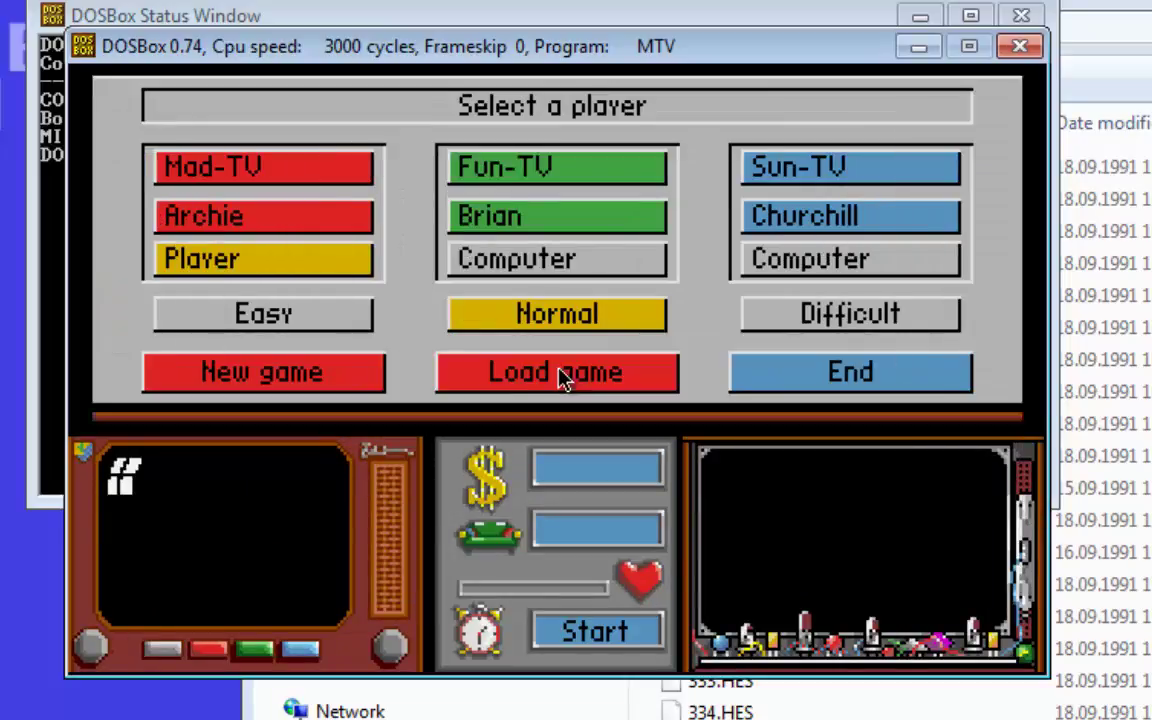
click(275, 210)
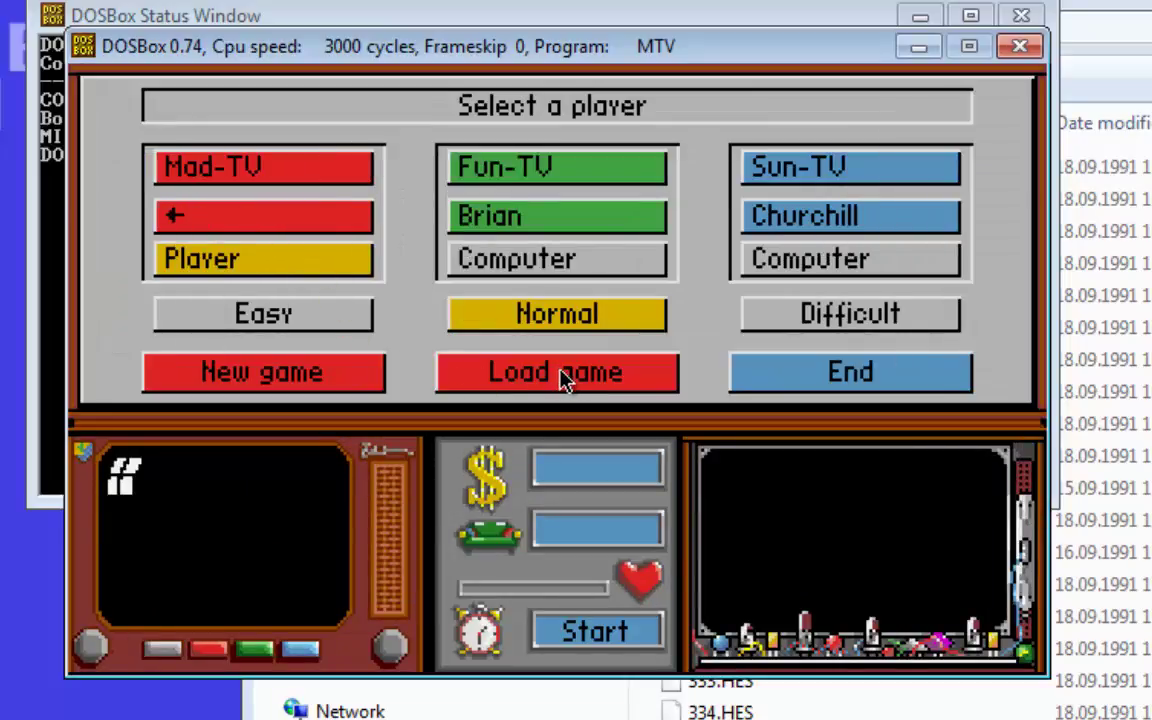
text(Gdpc)
key(Return)
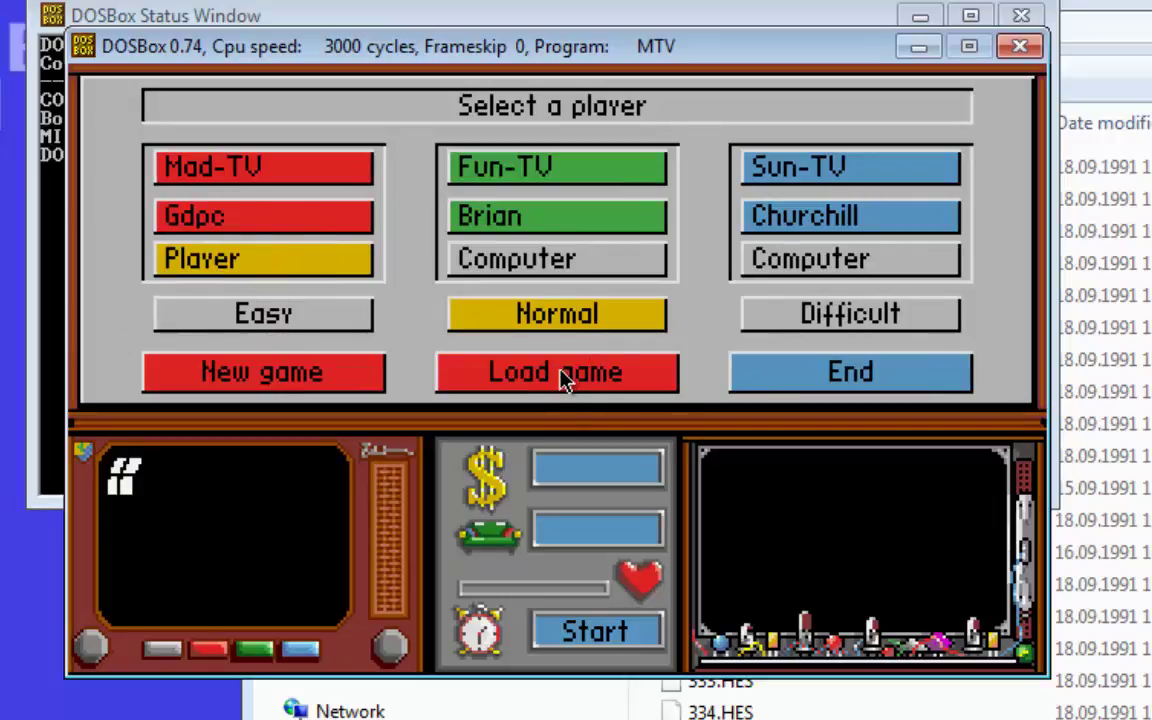
Start a new game at Normal difficulty and advance past the boss's welcome message.
click(563, 378)
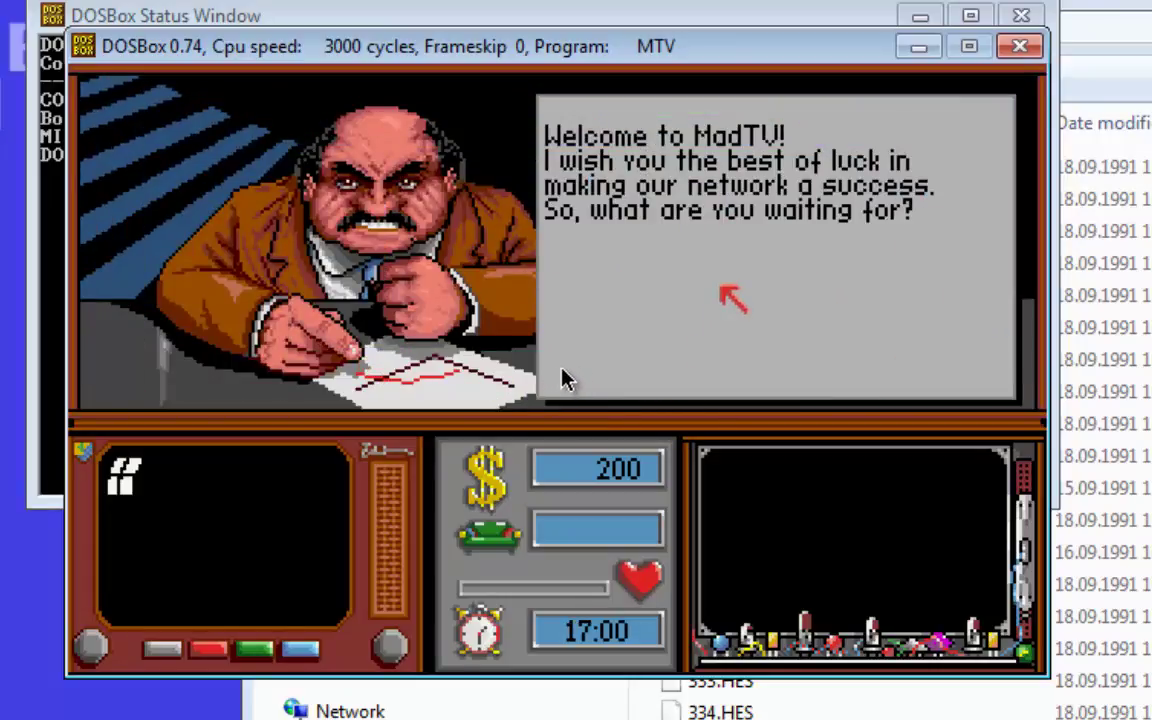
click(563, 378)
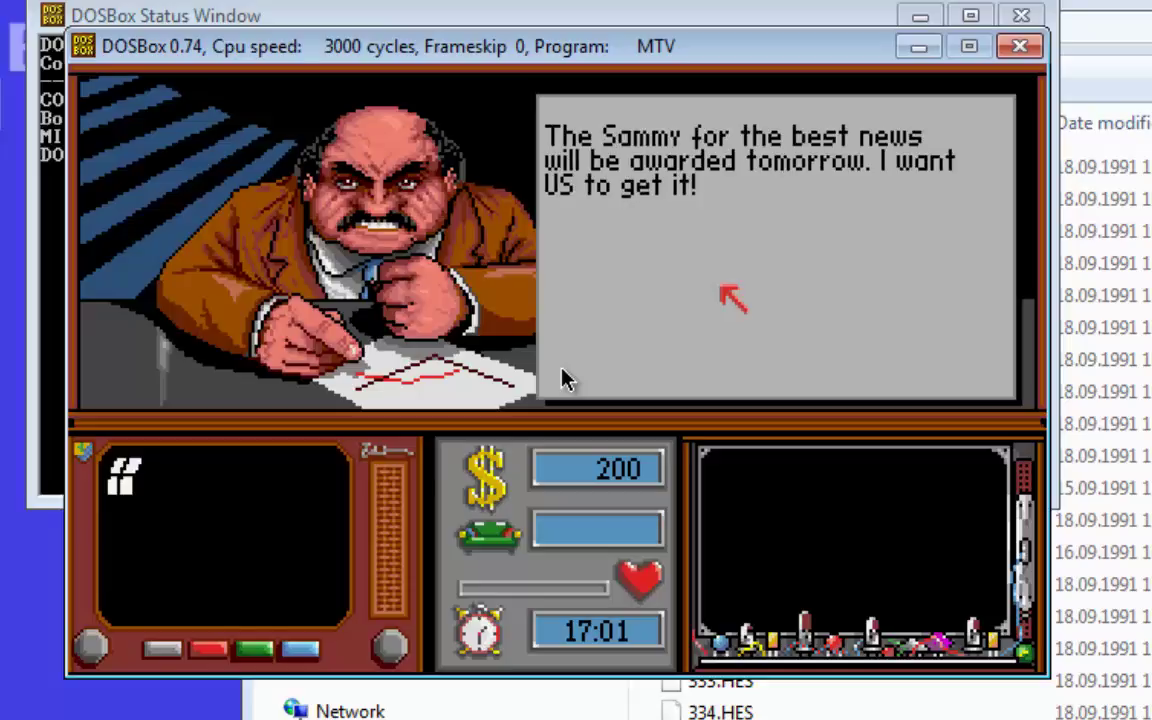